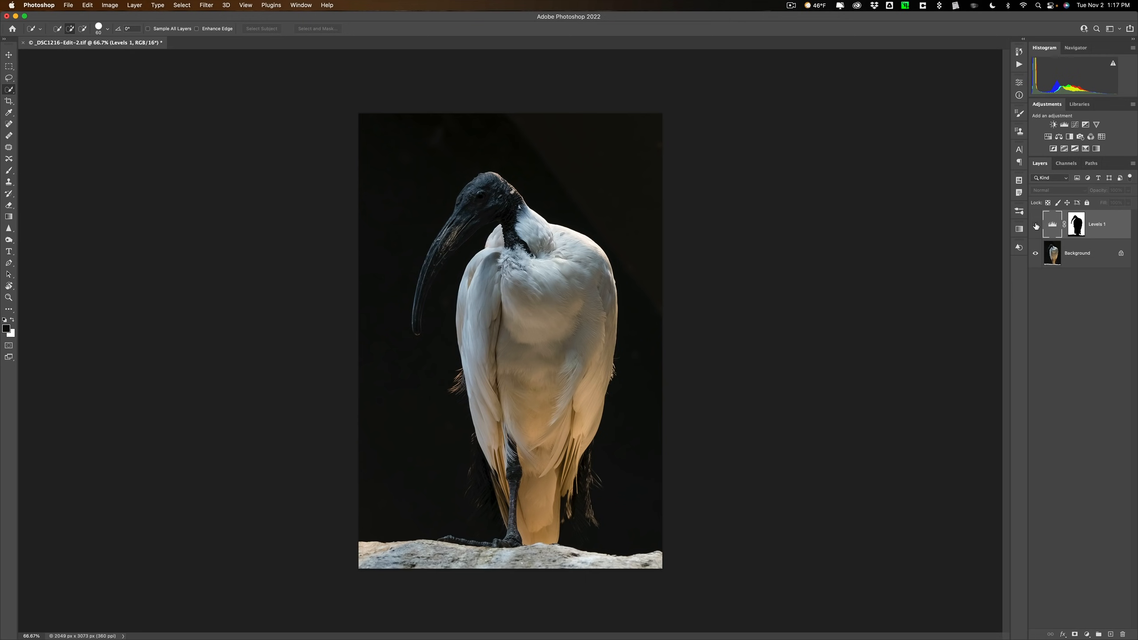
Toggle the visibility of the Levels 1 adjustment layer to compare the photo with and without it
click(1035, 227)
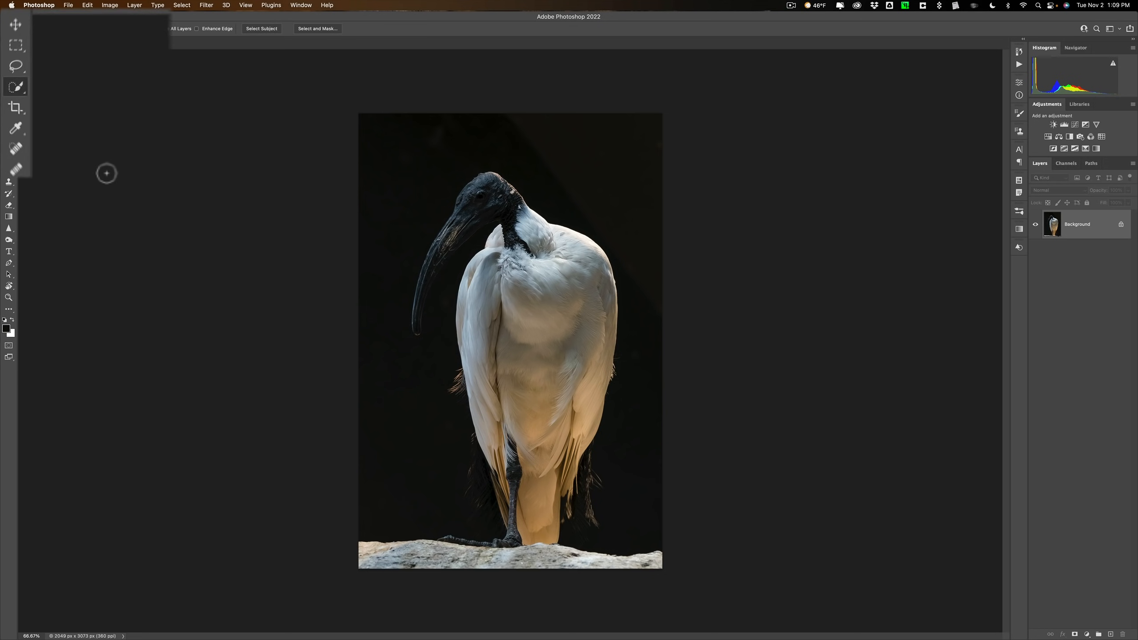
Activate the Quick Selection Tool and select the bird automatically with Select Subject
key(w)
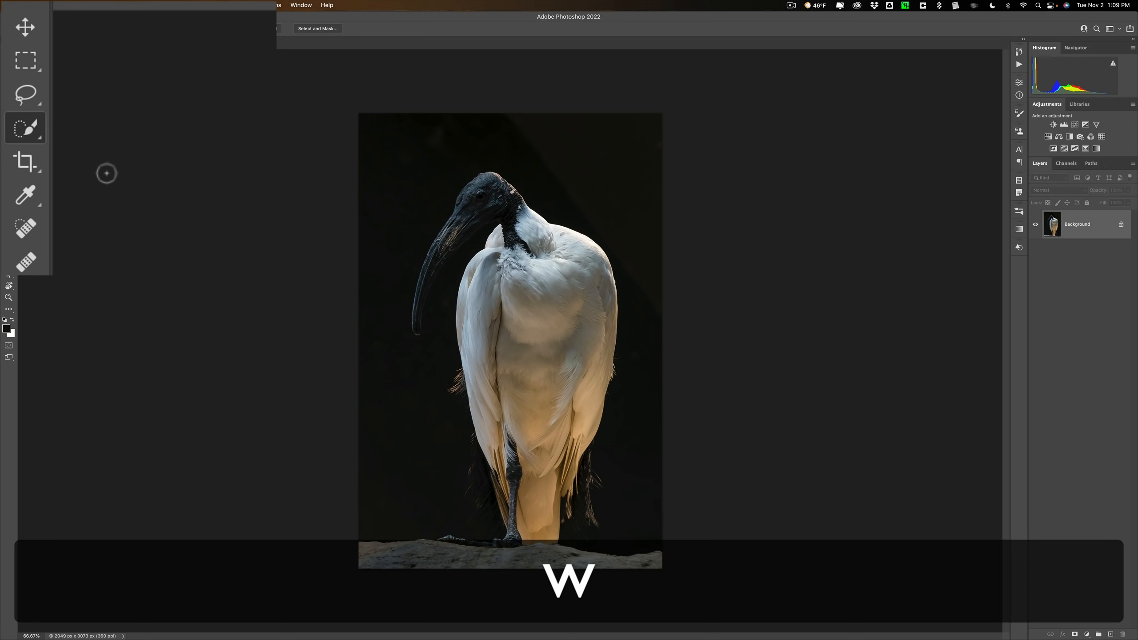
right_click(24, 130)
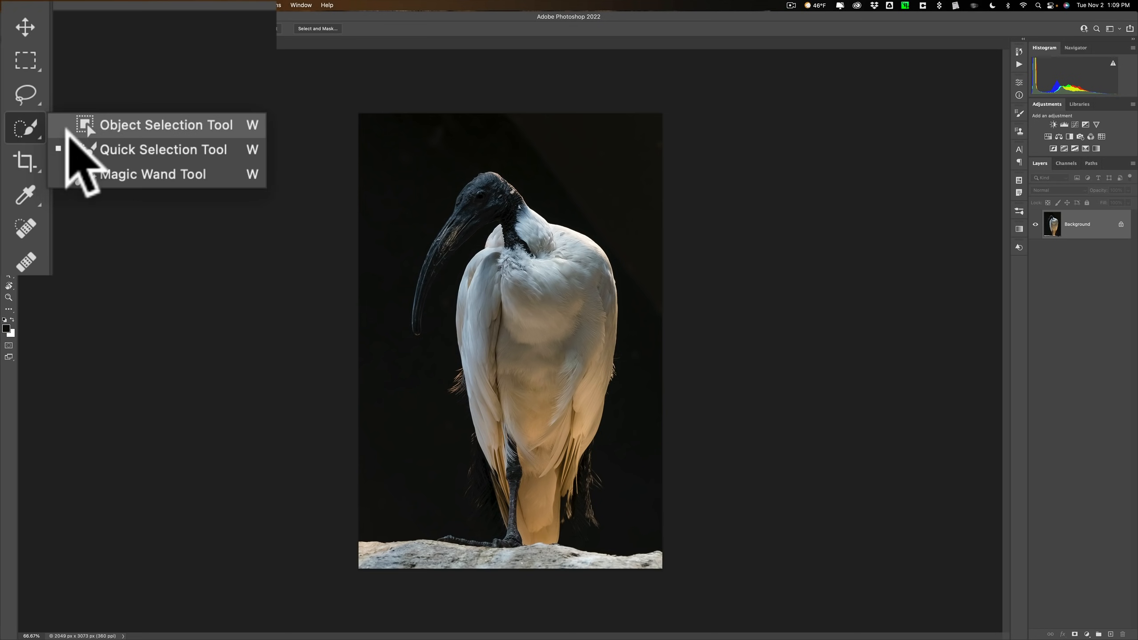
click(129, 152)
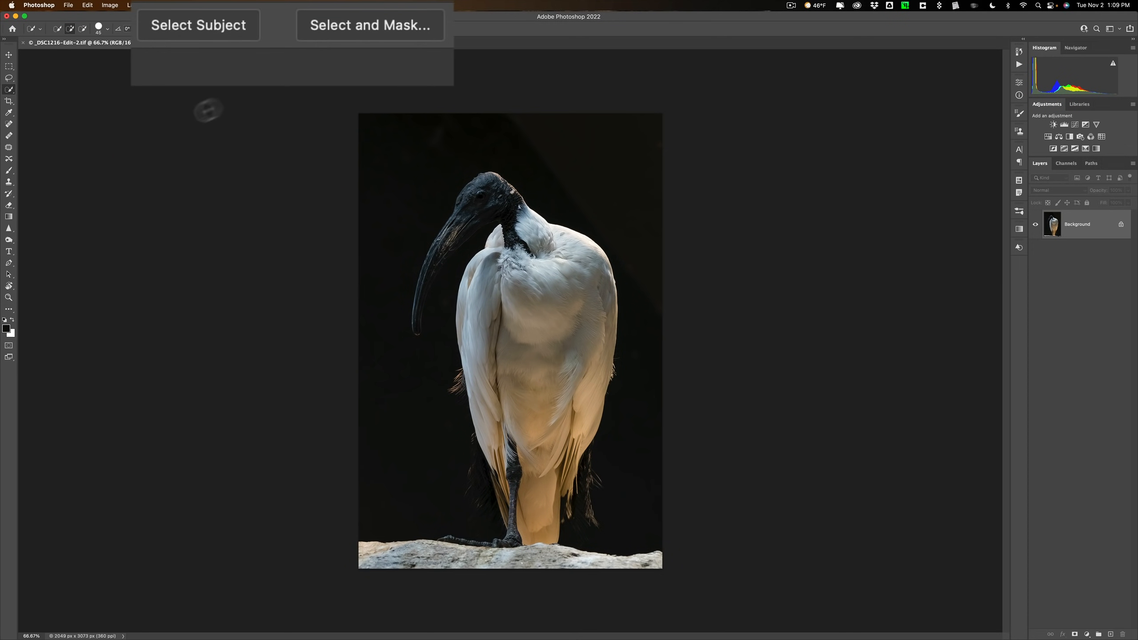
click(188, 20)
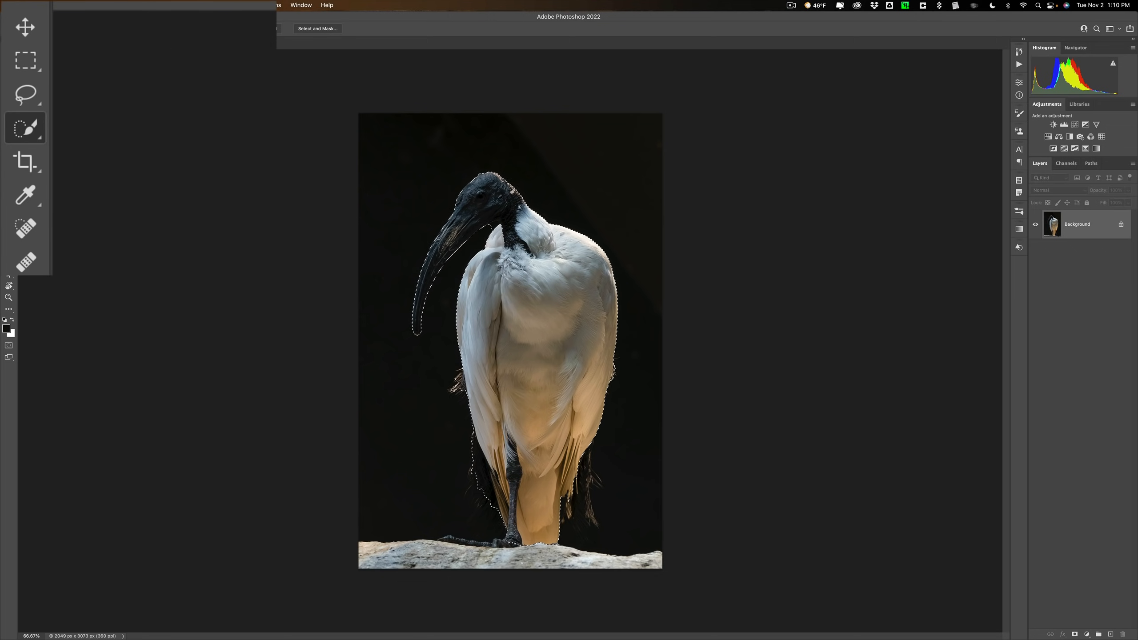
Add the whole rock and the bird's foot to the selection using the Quick Selection Tool with a brush size of 60
right_click(32, 131)
click(132, 149)
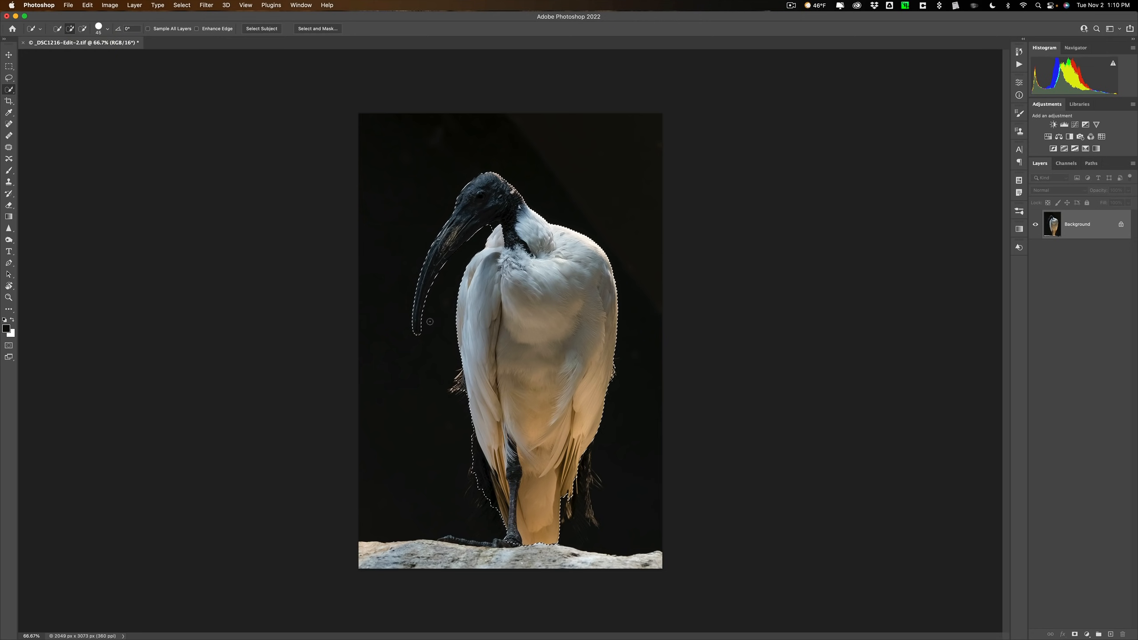
key(bracketright)
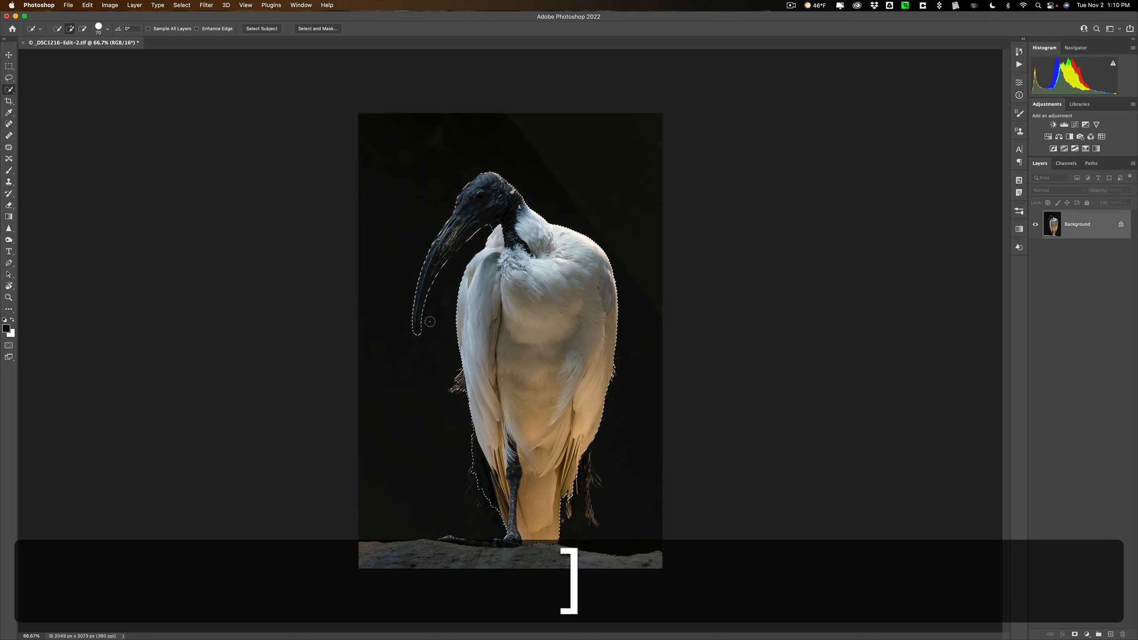
key(bracketleft)
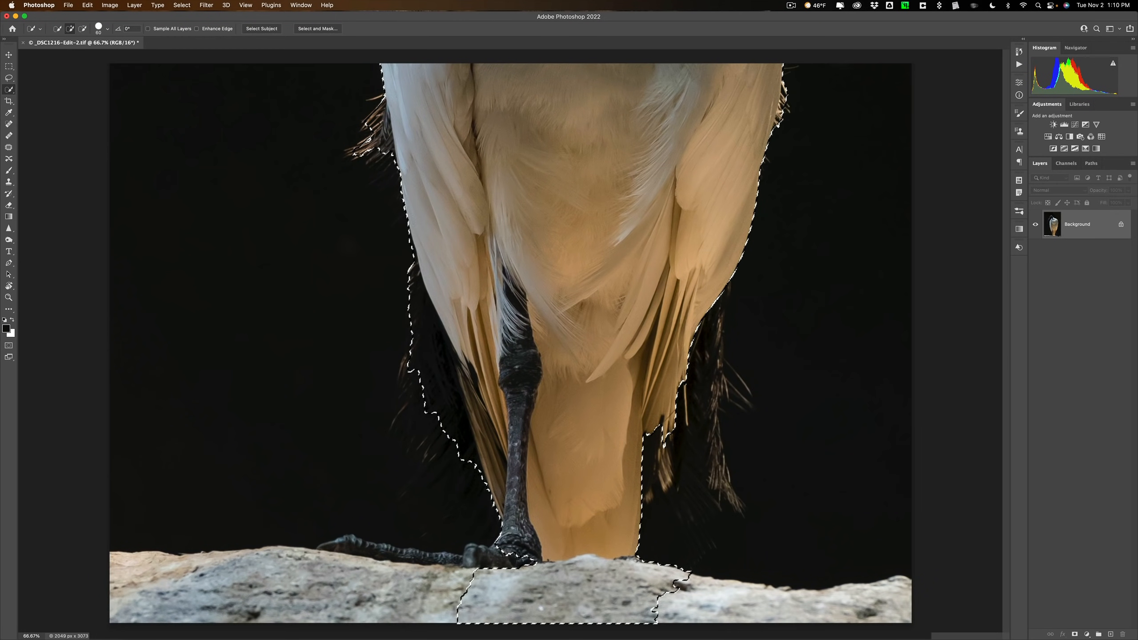
mouse_move(587, 606)
mouse_down()
mouse_move(116, 606)
mouse_move(789, 626)
mouse_move(724, 632)
mouse_move(660, 592)
mouse_move(341, 556)
mouse_up()
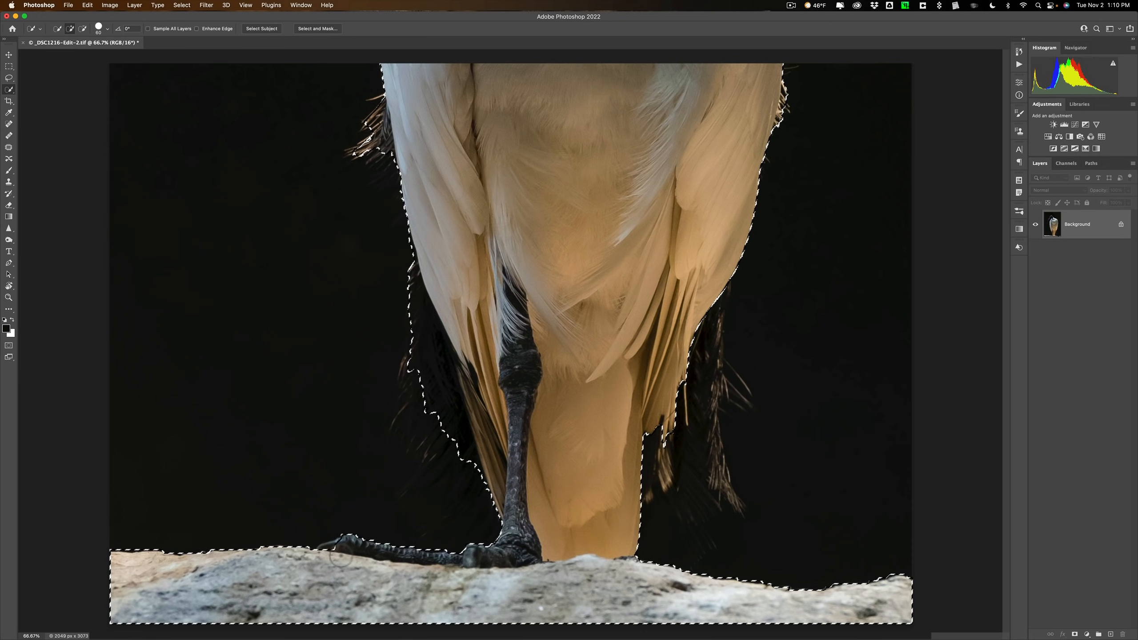
click(394, 538)
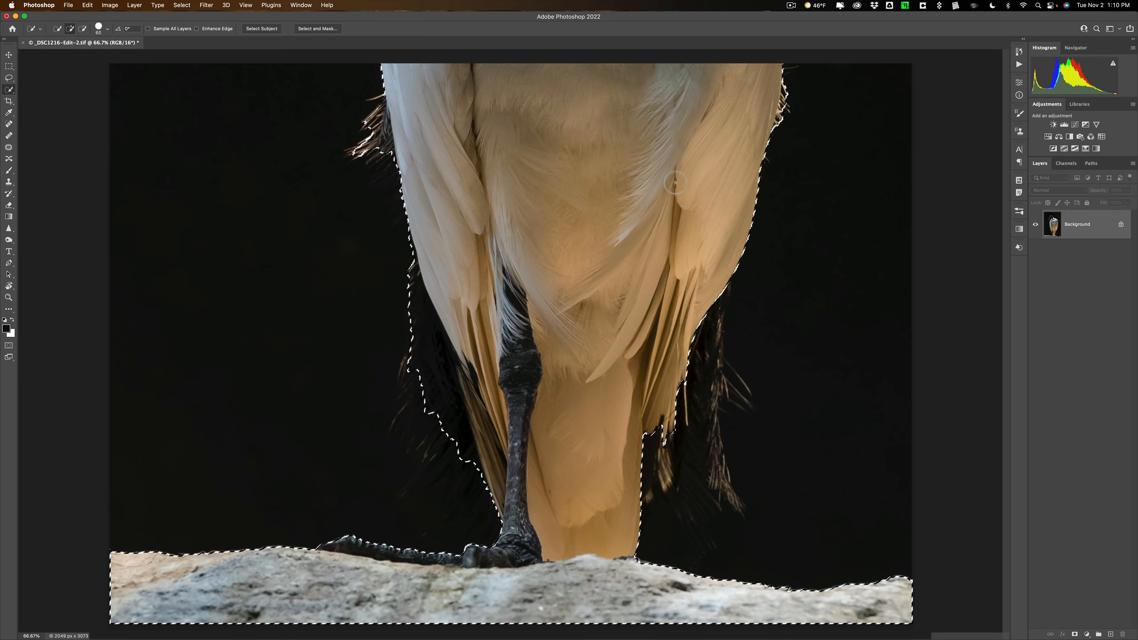
Add the dark wispy feathers on both sides of the bird's tail to the selection
mouse_move(709, 313)
mouse_down()
mouse_move(697, 427)
mouse_move(707, 499)
mouse_move(689, 489)
mouse_move(689, 453)
mouse_up()
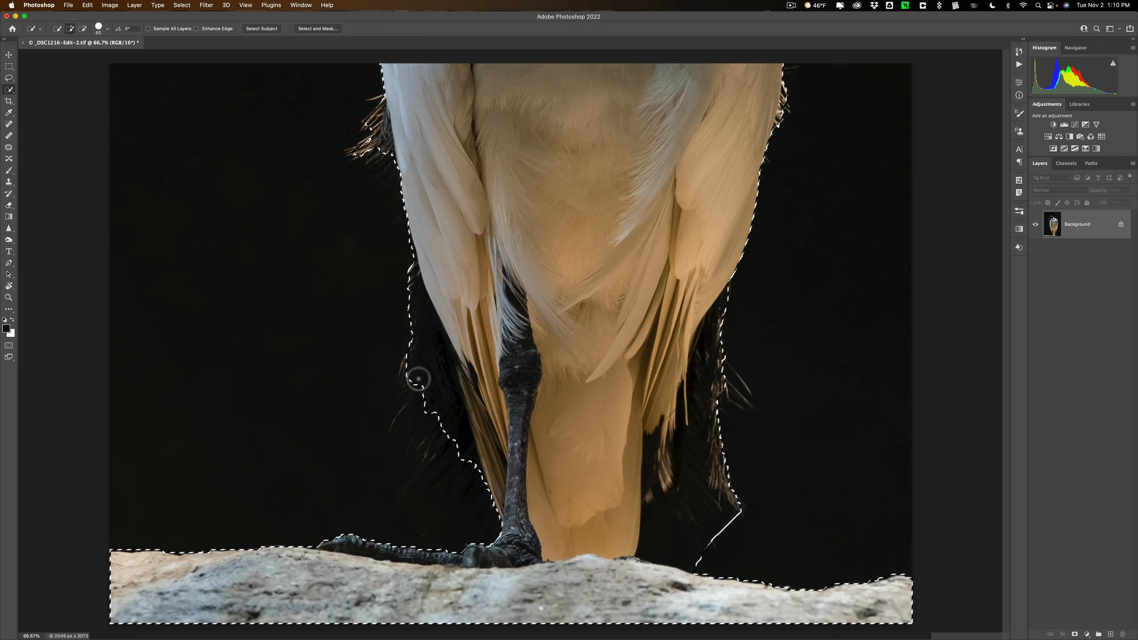
mouse_move(428, 416)
mouse_down()
mouse_move(469, 486)
mouse_move(377, 478)
mouse_up()
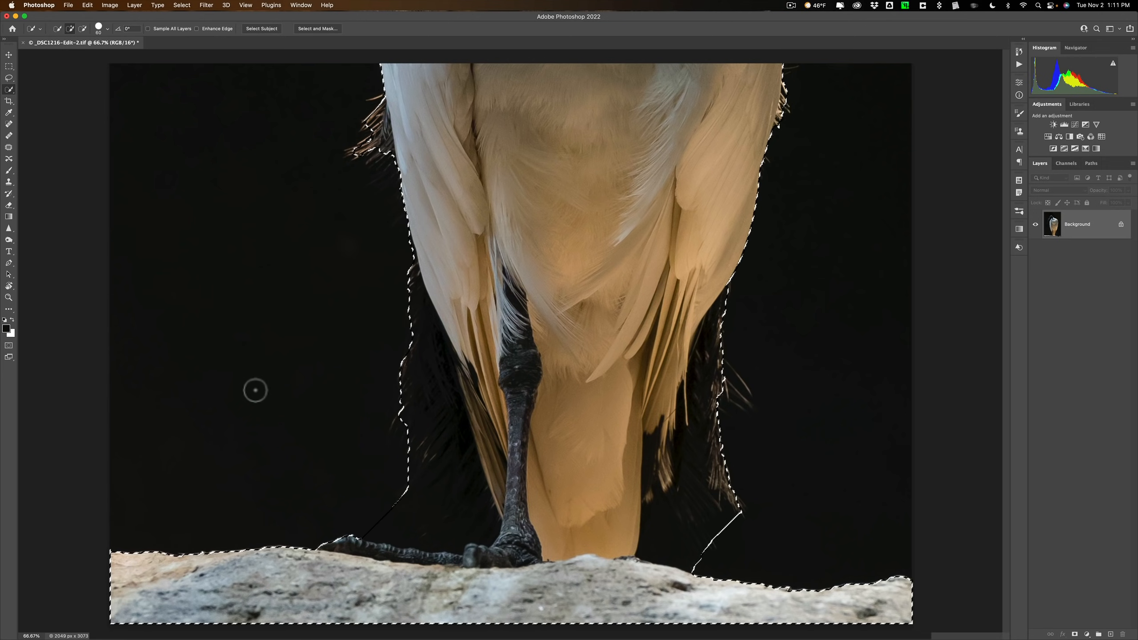
Subtract the patch of dark background above the bird's outstretched foot, beneath the left-hand dark feathers, from the selection
key(alt)
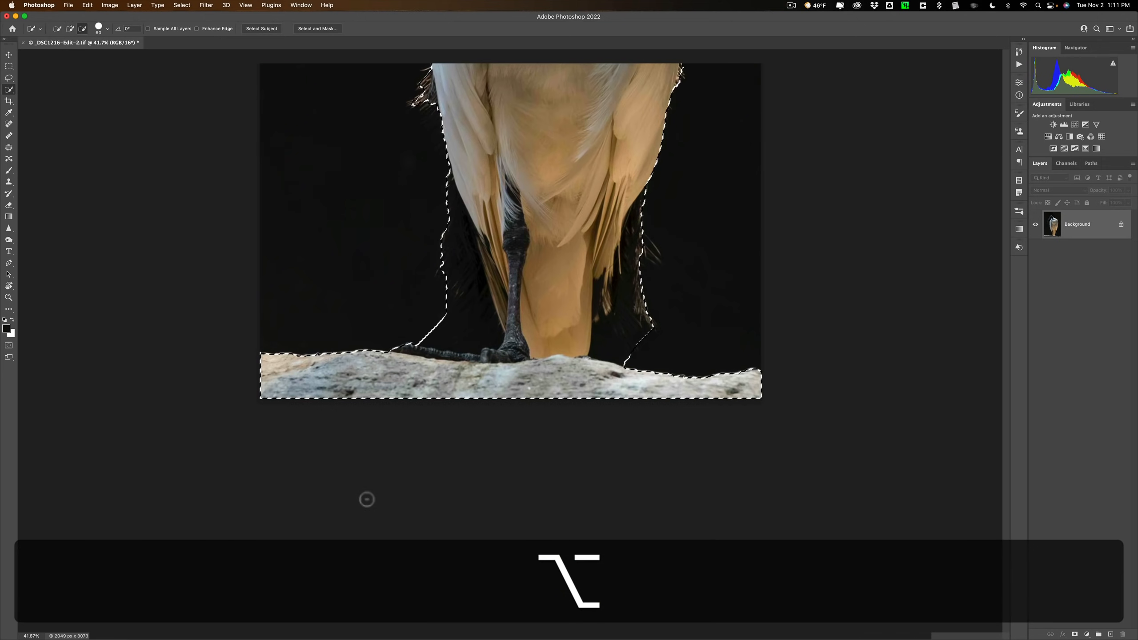
scroll(365, 498, down, 3)
key(super)
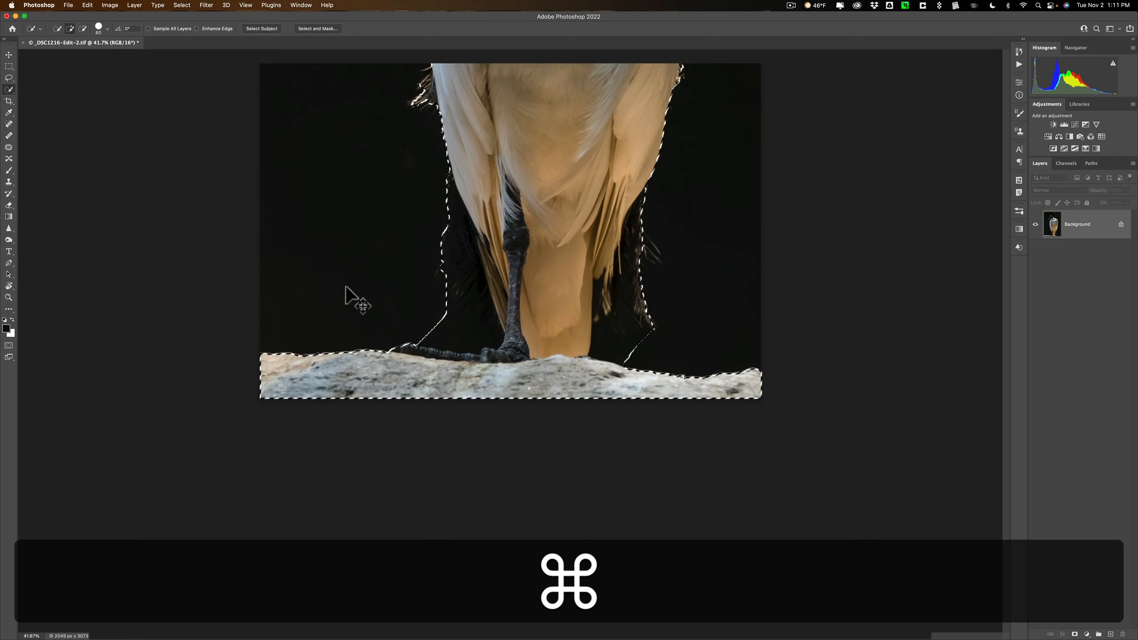
key(super+equal)
key(super+equal)
key(super+equal)
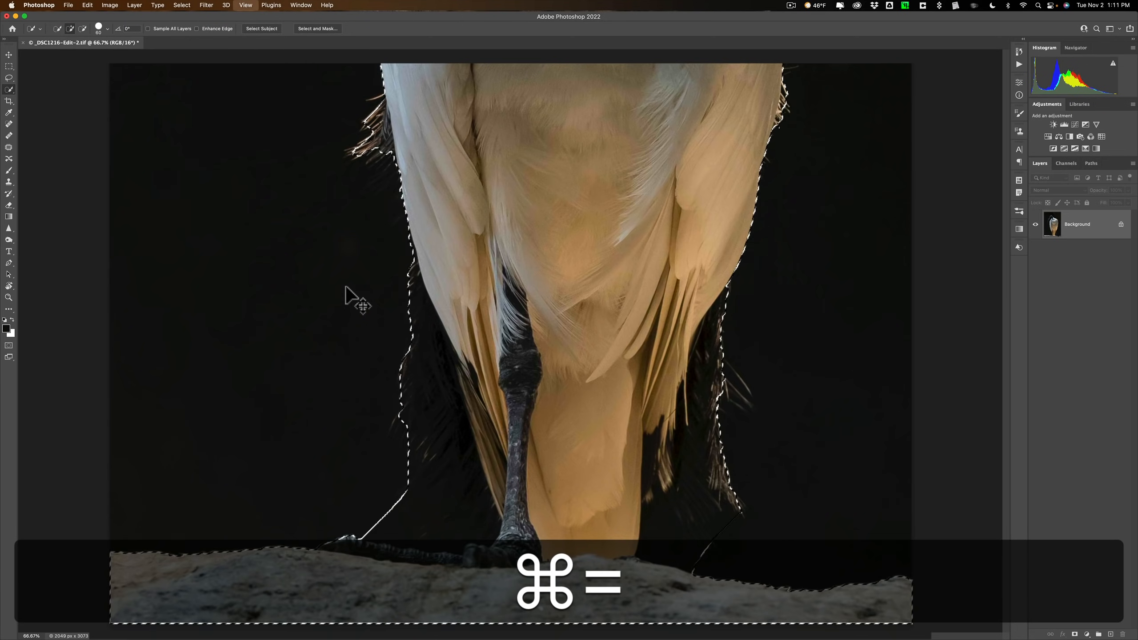
key(super+minus)
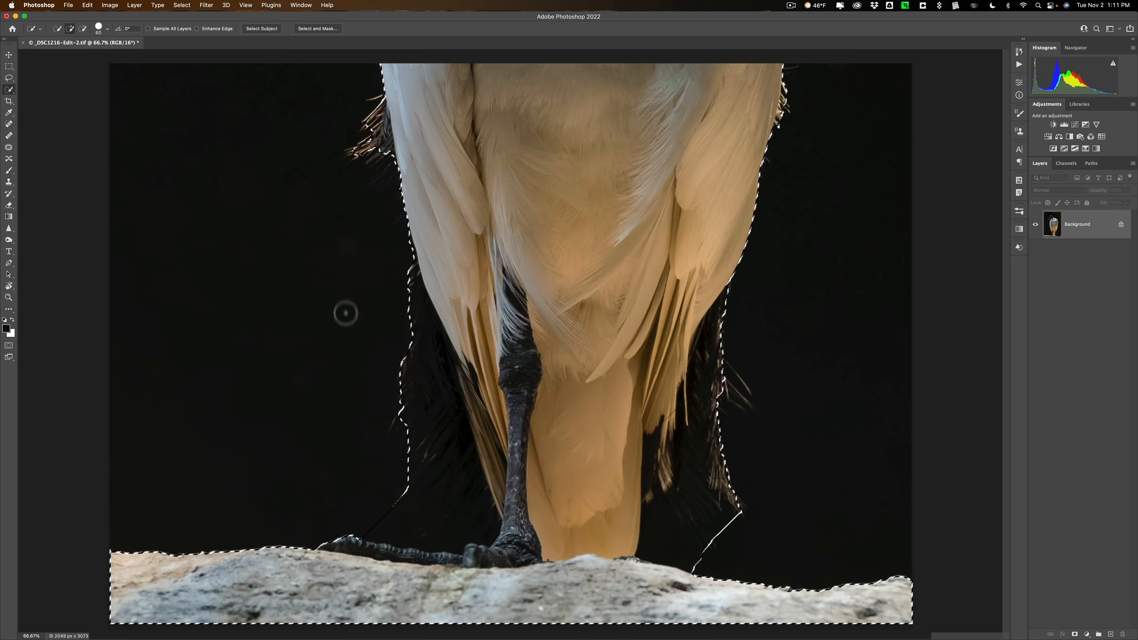
key(alt)
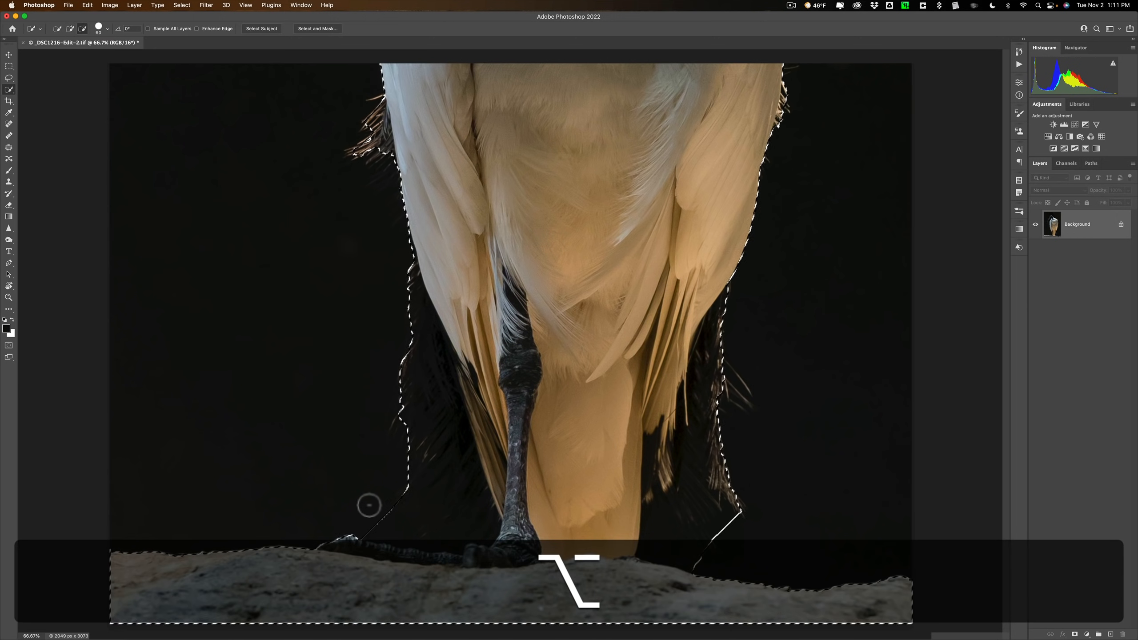
drag(381, 509, 424, 527)
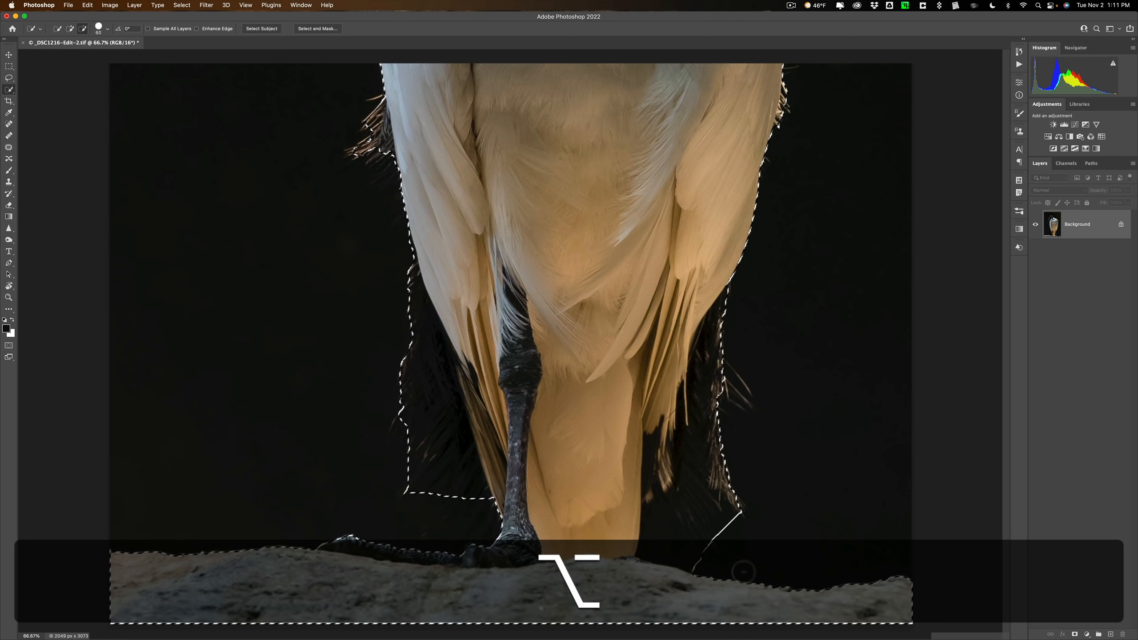
Subtract the dark background between the rock and the dark feathers right of the tail from the selection
mouse_move(697, 561)
mouse_down()
mouse_move(665, 520)
mouse_move(707, 551)
mouse_up()
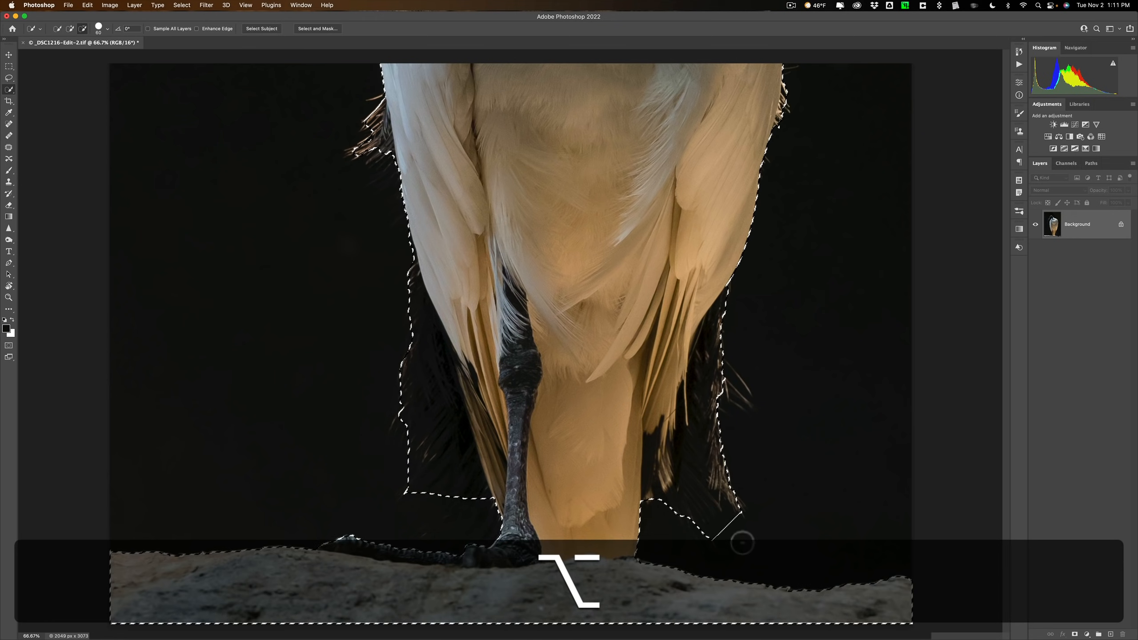
alt+click(737, 533)
mouse_move(738, 534)
mouse_down()
mouse_move(758, 549)
mouse_move(689, 500)
mouse_move(696, 528)
mouse_up()
click(627, 460)
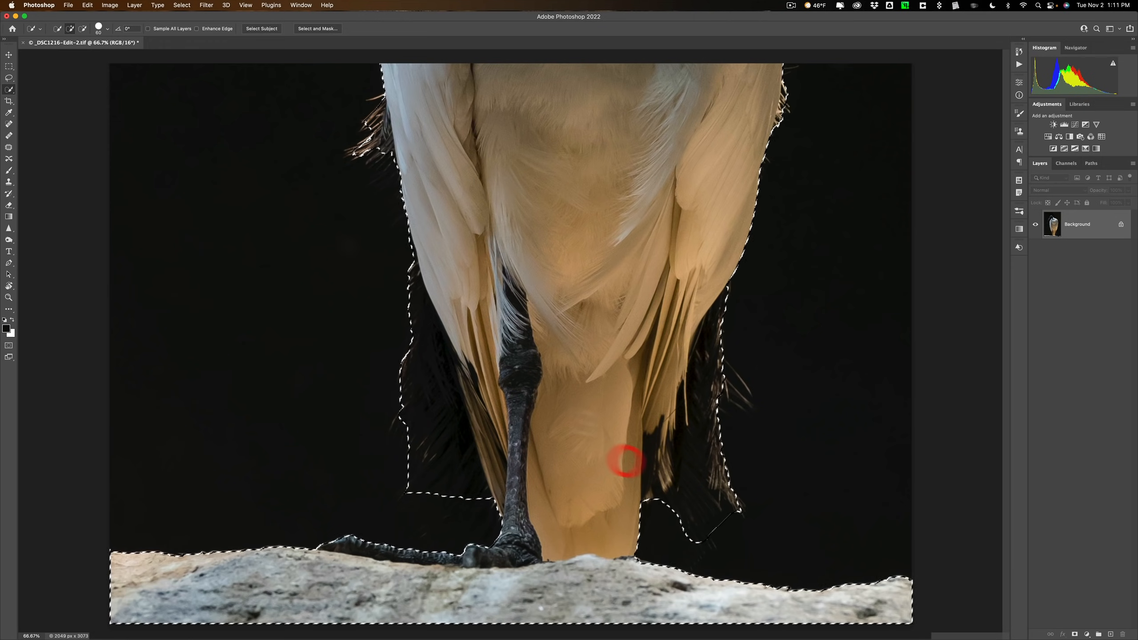
Open the selection in Select and Mask and preview it in the Overlay view with 45% opacity
key(super+minus)
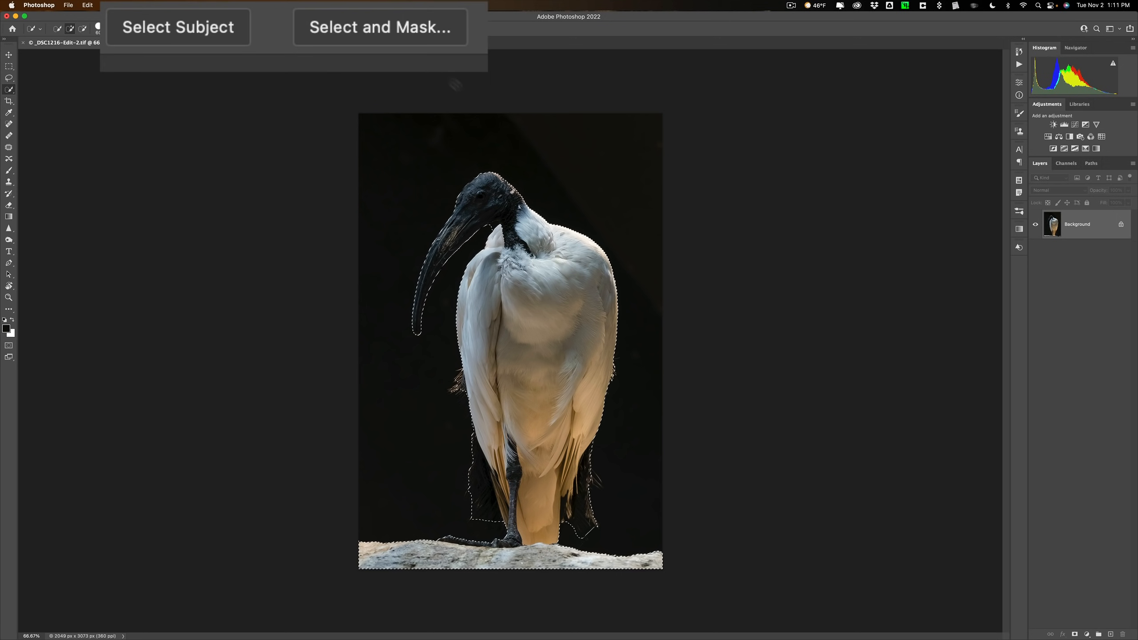
click(394, 28)
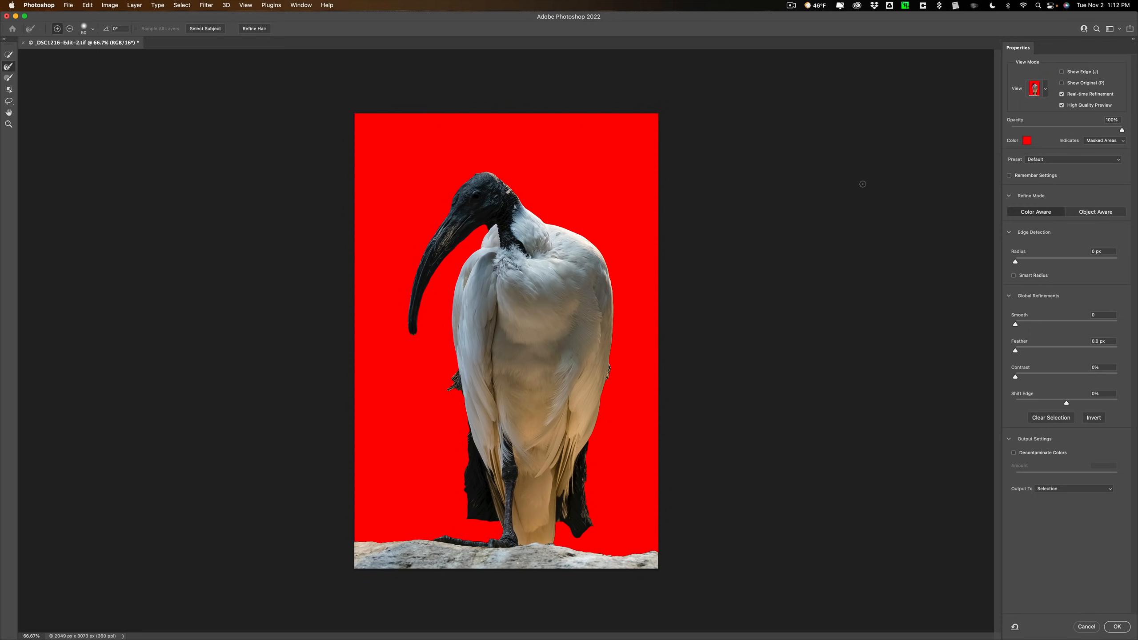
click(1045, 88)
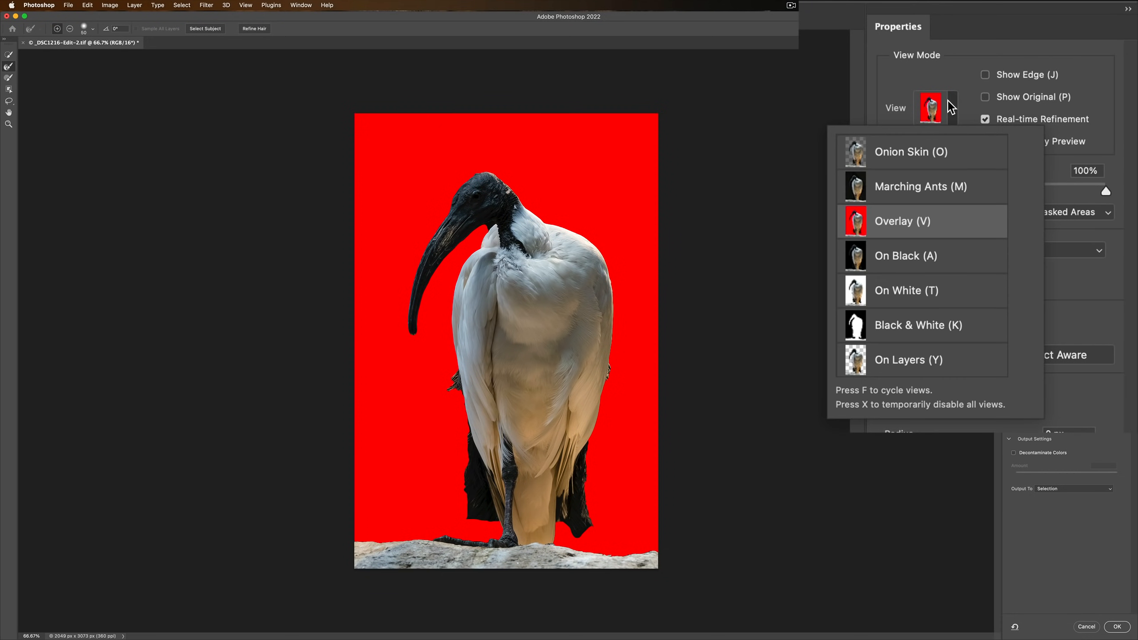
click(912, 259)
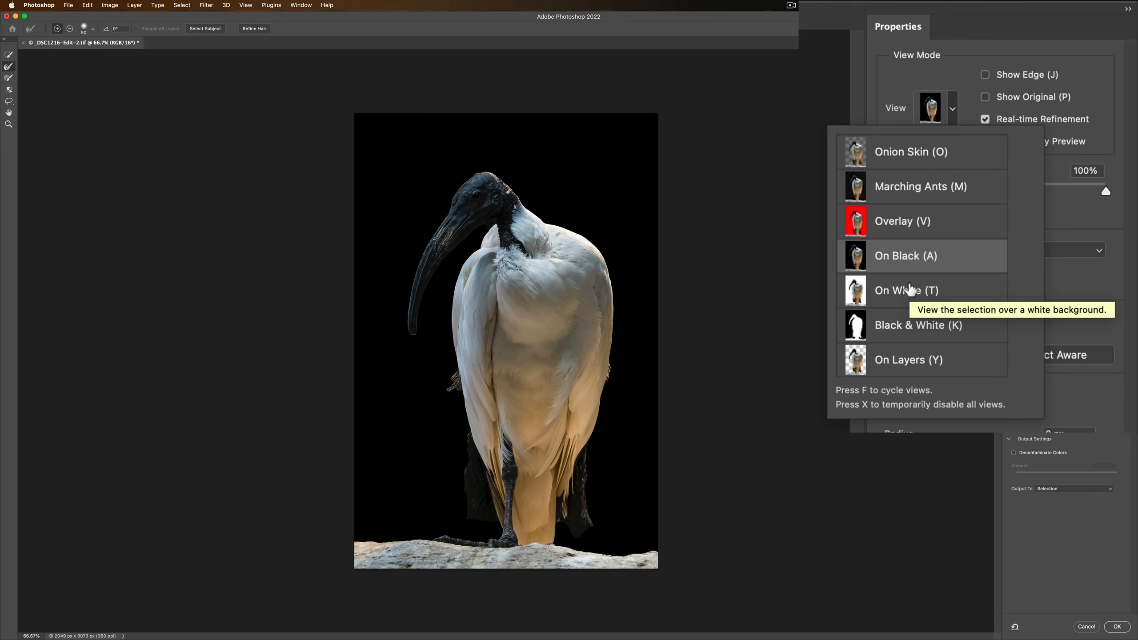
click(895, 226)
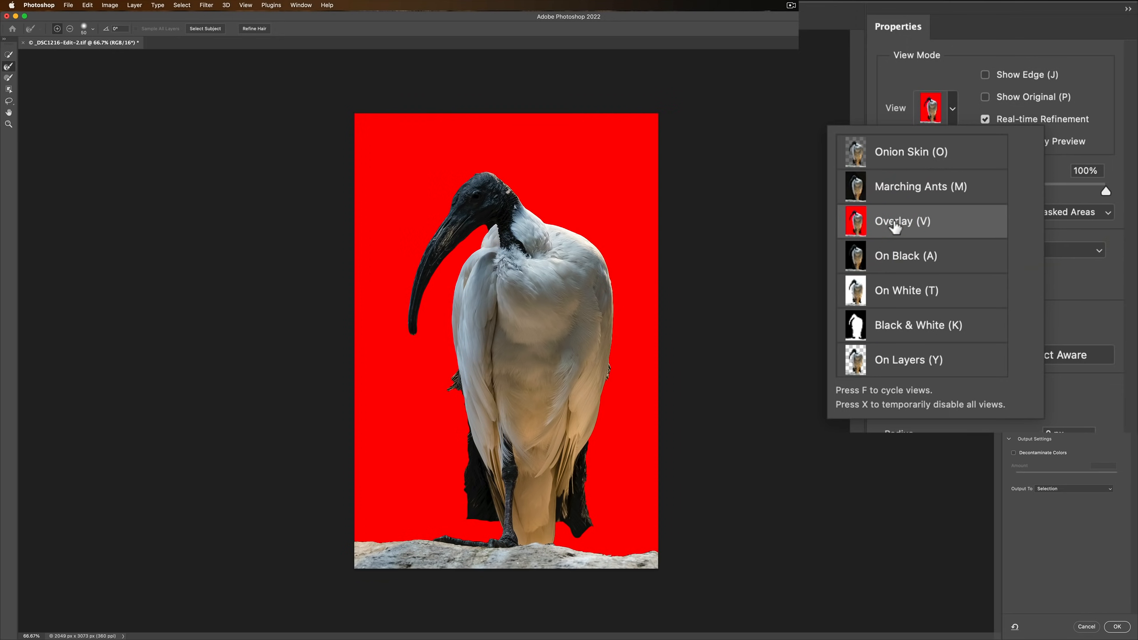
click(954, 106)
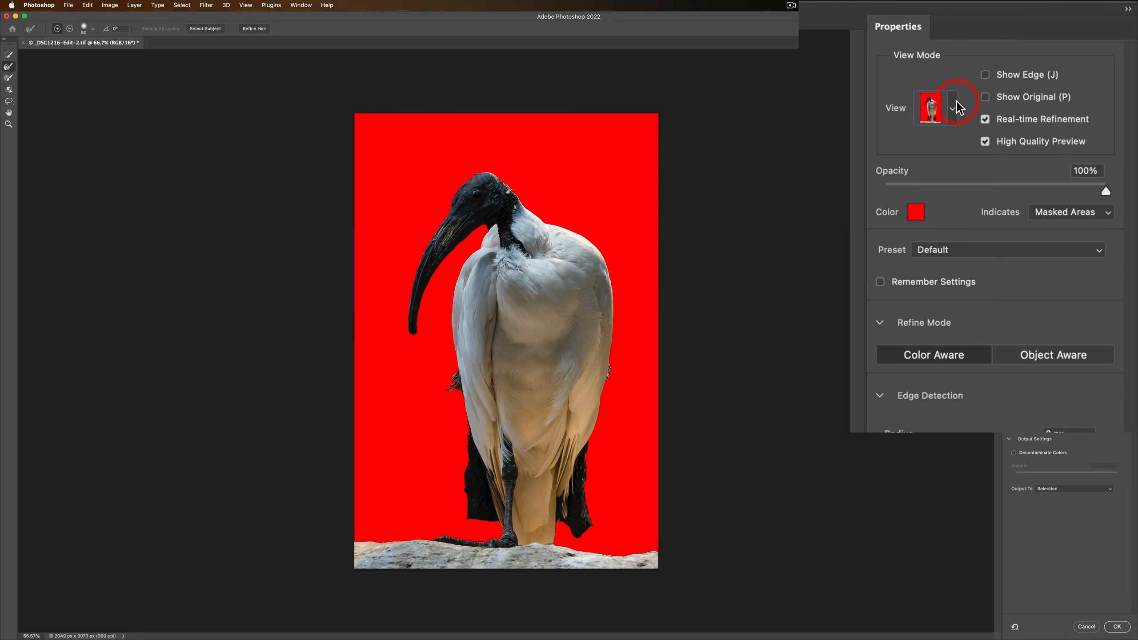
drag(1105, 190, 984, 196)
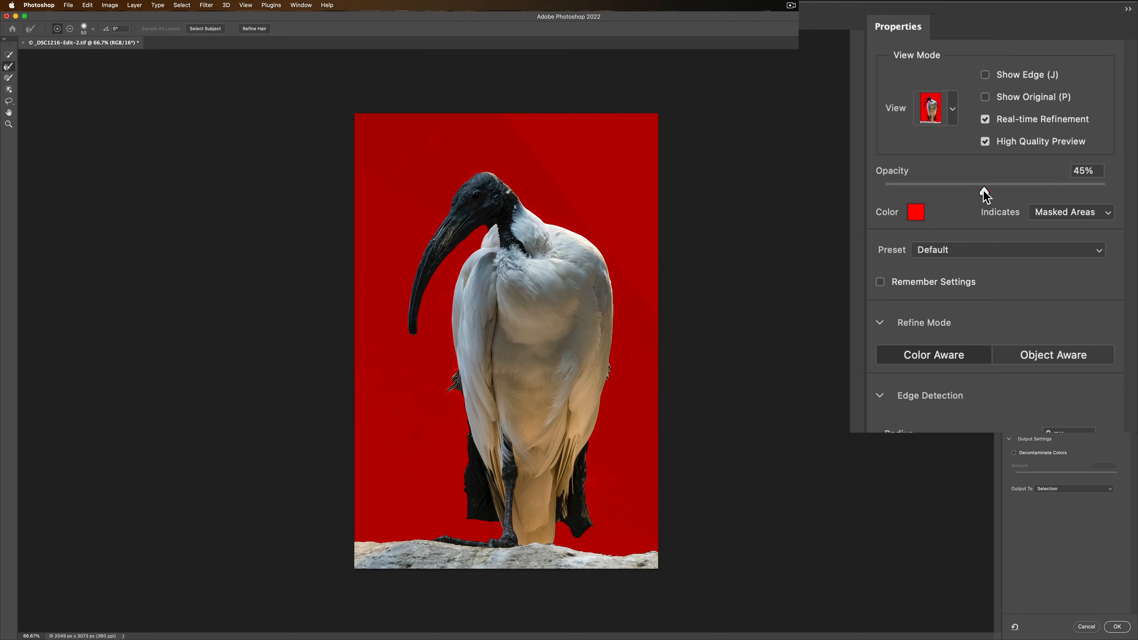
click(985, 194)
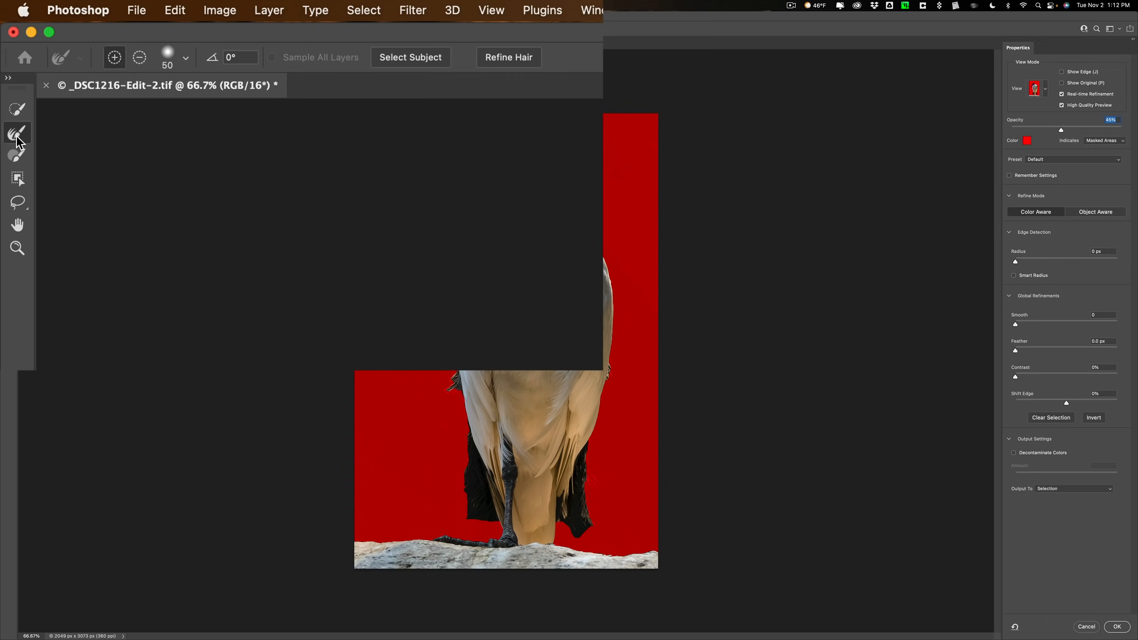
Paint over the wispy feathers at both wing edges and beside the tail with the Refine Edge Brush, expanding the detection area
click(17, 140)
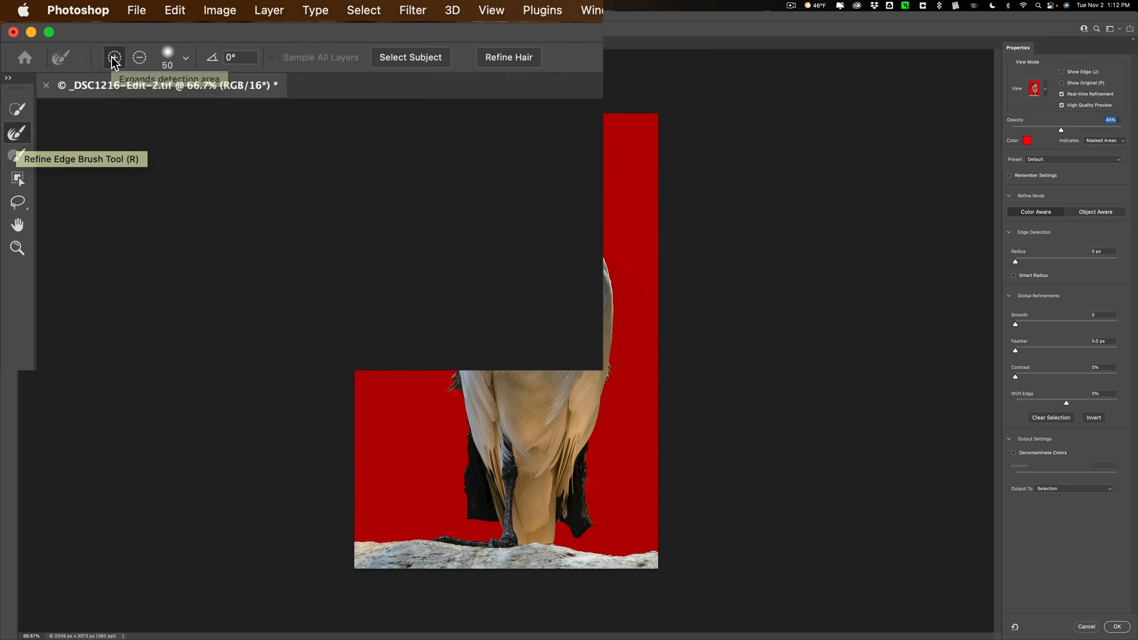
click(172, 53)
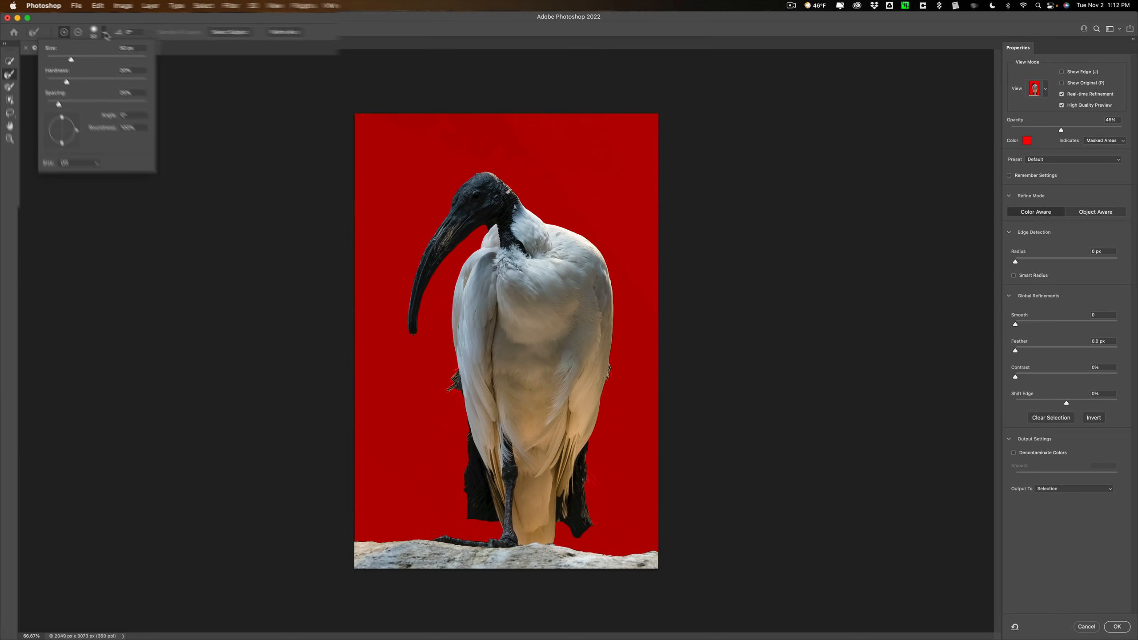
click(106, 34)
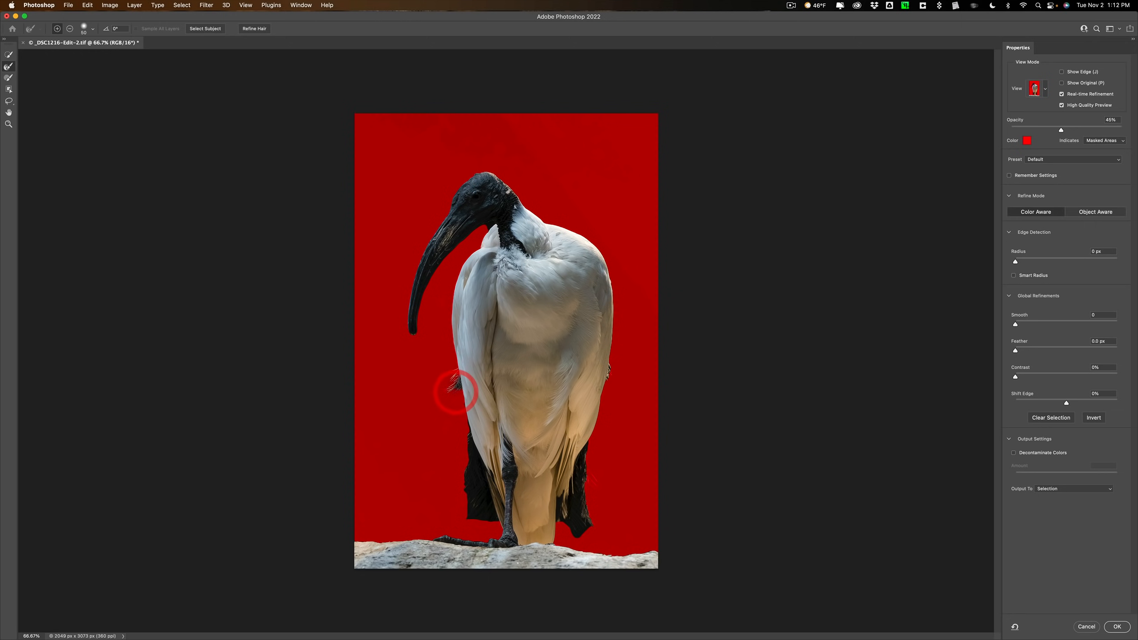
drag(456, 386, 466, 394)
click(613, 372)
drag(556, 523, 580, 532)
mouse_move(486, 517)
mouse_down()
mouse_move(456, 496)
mouse_move(467, 455)
mouse_up()
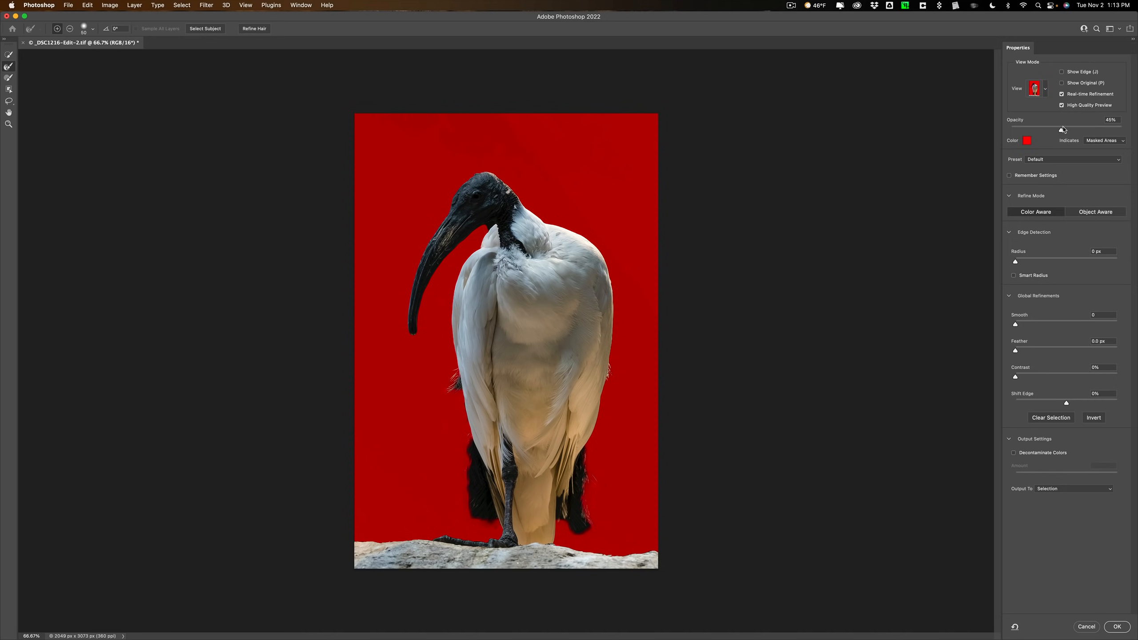
Set the overlay opacity to 81% and brush the Refine Edge Brush along the edge beneath the bird's head
drag(1061, 130, 1101, 129)
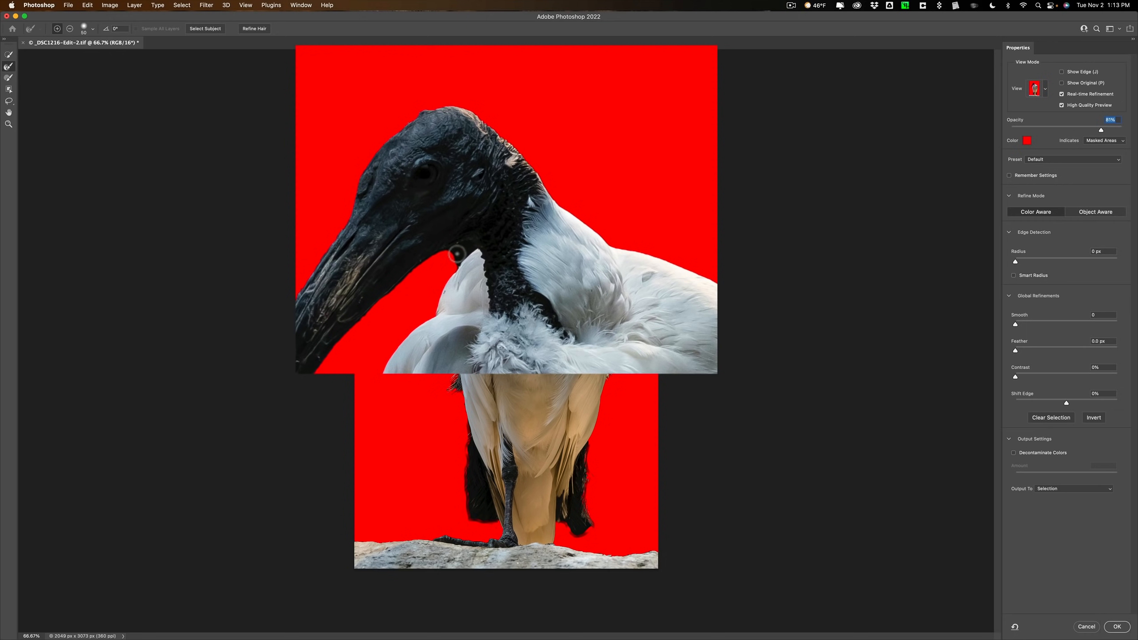
drag(462, 258, 460, 254)
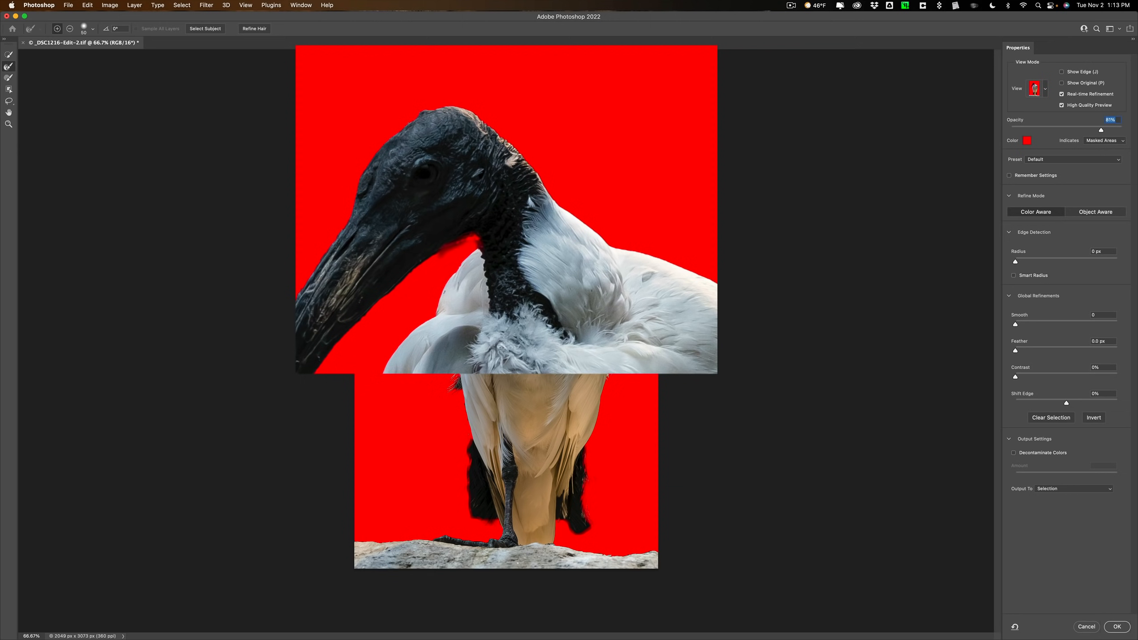
Reduce the Brush tool to size 60 and paint the dark edge beneath the bird's head and its eye into the selection
click(8, 77)
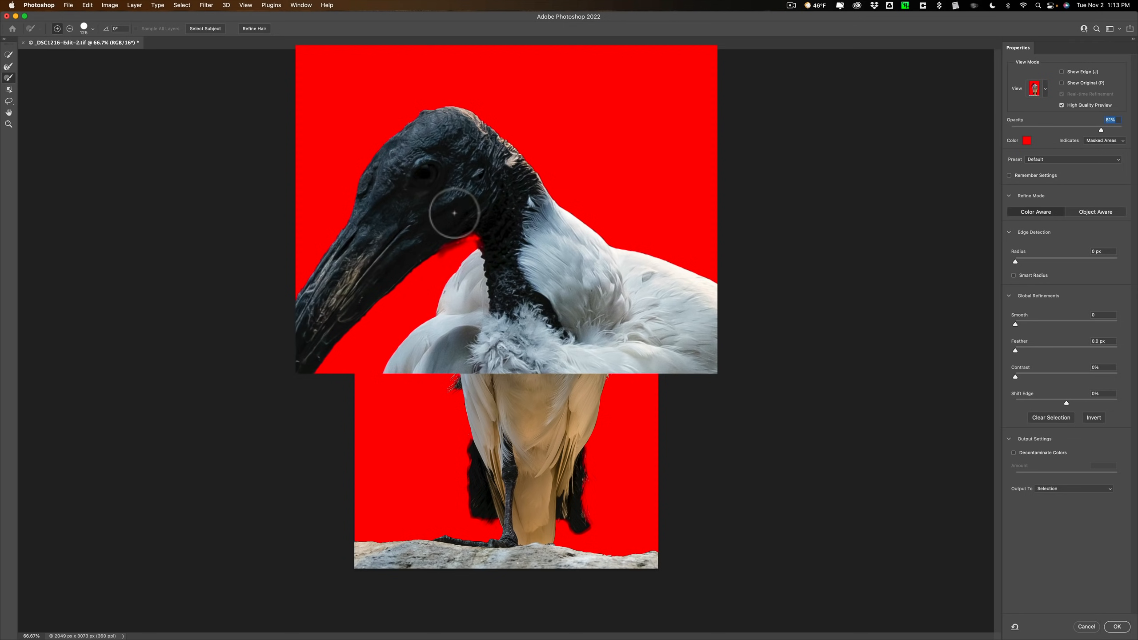
key(bracketleft)
key(bracketleft)
key(bracketleft)
key(bracketleft)
key(bracketleft)
key(bracketleft)
key(bracketleft)
key(bracketleft)
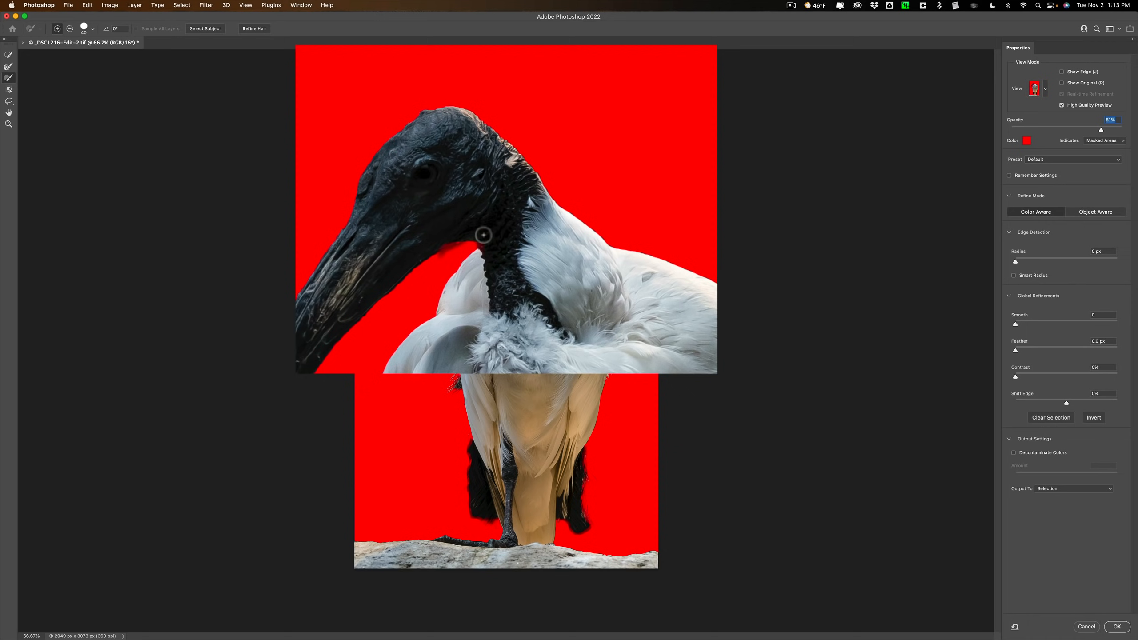
mouse_move(482, 236)
mouse_down()
mouse_move(466, 254)
mouse_move(452, 241)
mouse_up()
mouse_move(429, 183)
mouse_down()
mouse_move(408, 186)
mouse_move(423, 184)
mouse_up()
Subtract the background overspill beneath the head with the Brush tool and paint the adjacent feather and jaw edges back in
click(70, 30)
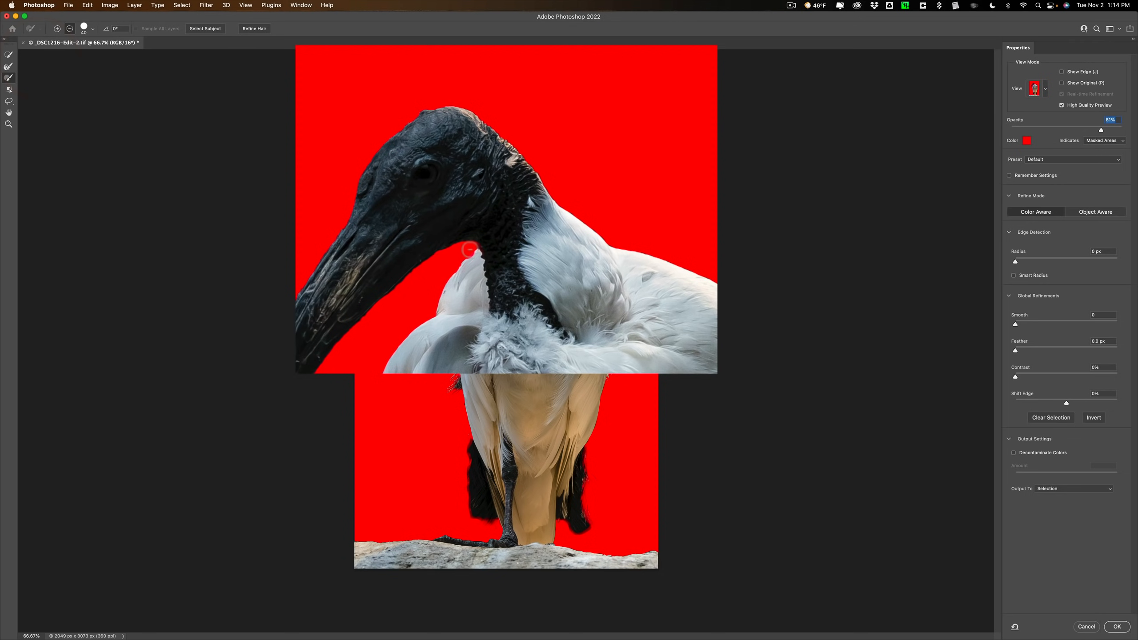
mouse_move(466, 252)
mouse_down()
mouse_move(480, 272)
mouse_move(482, 250)
mouse_up()
click(58, 29)
drag(477, 261, 473, 264)
click(433, 231)
mouse_move(434, 231)
mouse_down()
mouse_move(434, 244)
mouse_move(427, 234)
mouse_up()
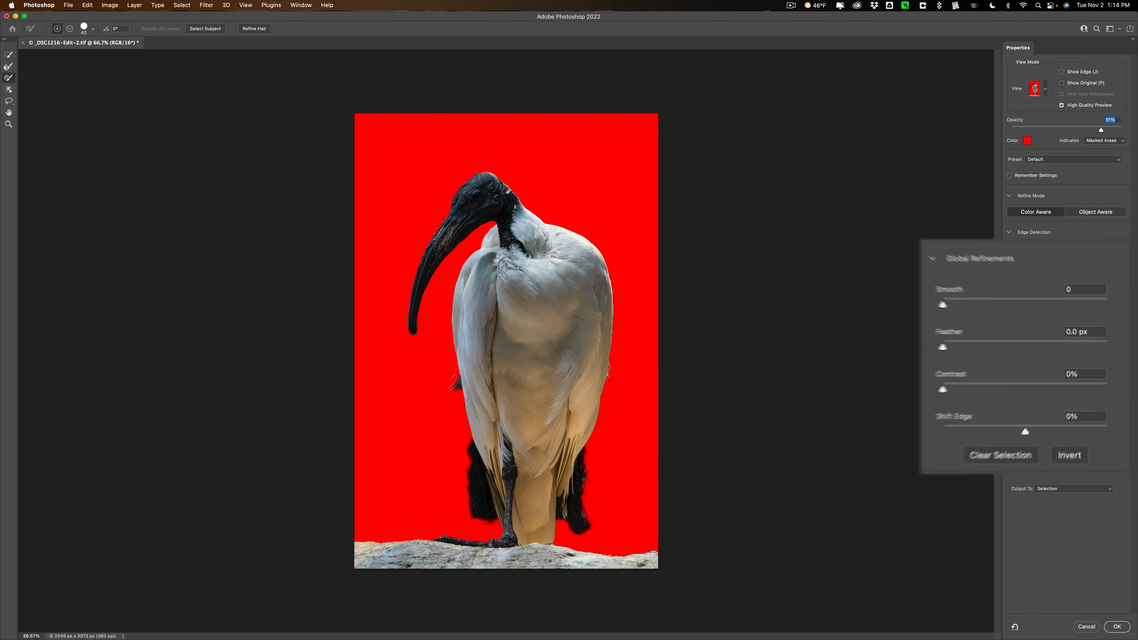
Invert the selection to cover the background, undo the last brush stroke beneath the head, and apply the Select and Mask result
click(1066, 482)
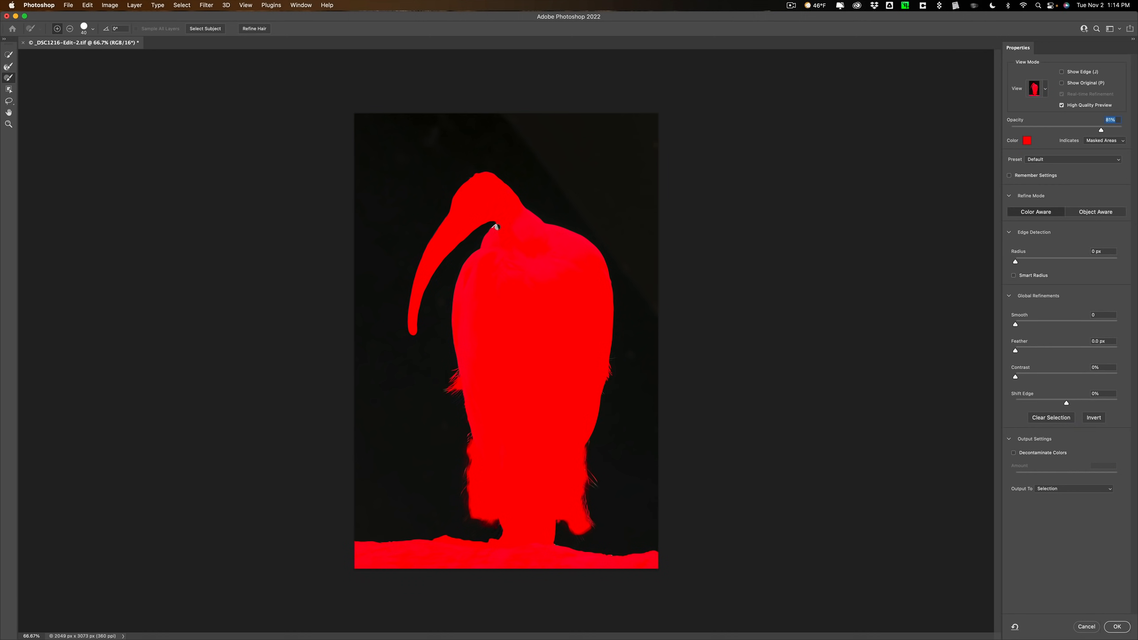
key(super)
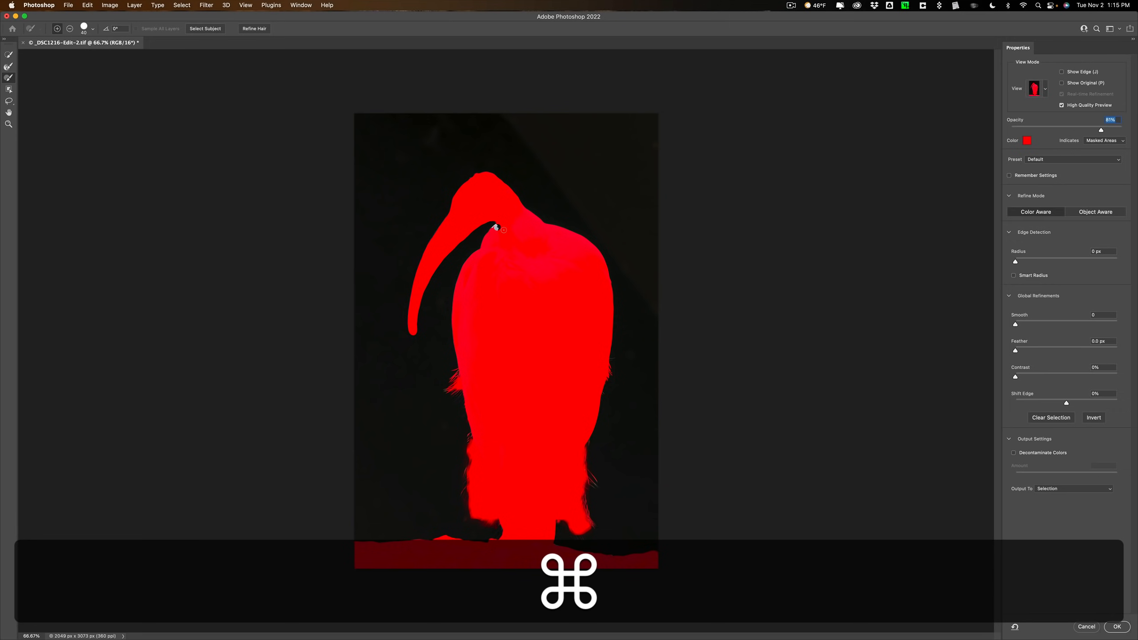
key(super+z)
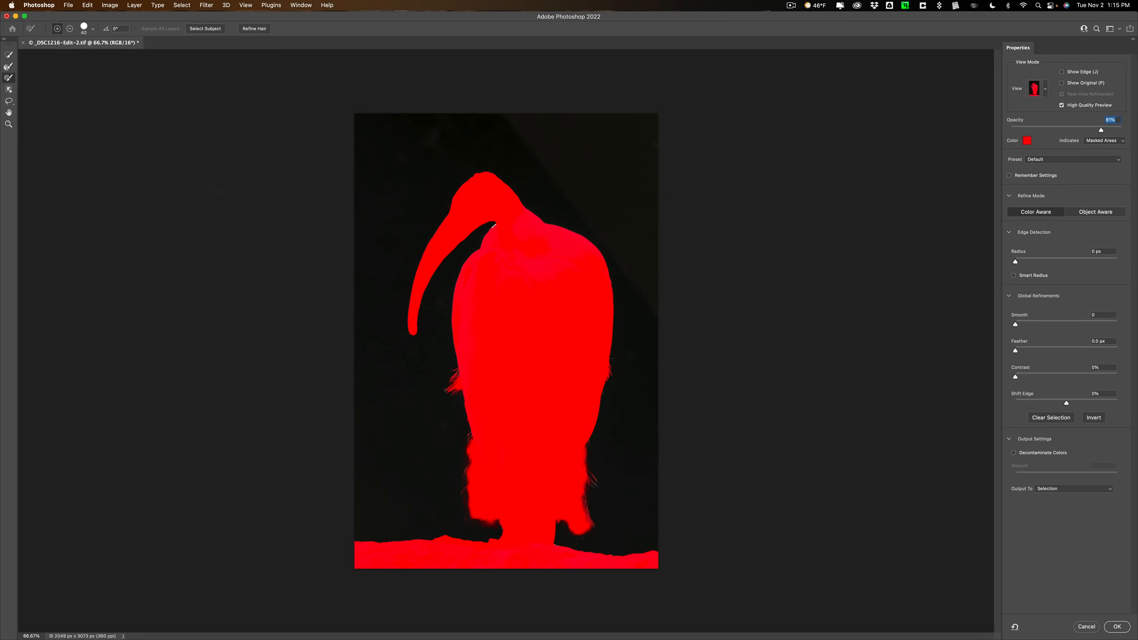
click(70, 29)
click(1120, 628)
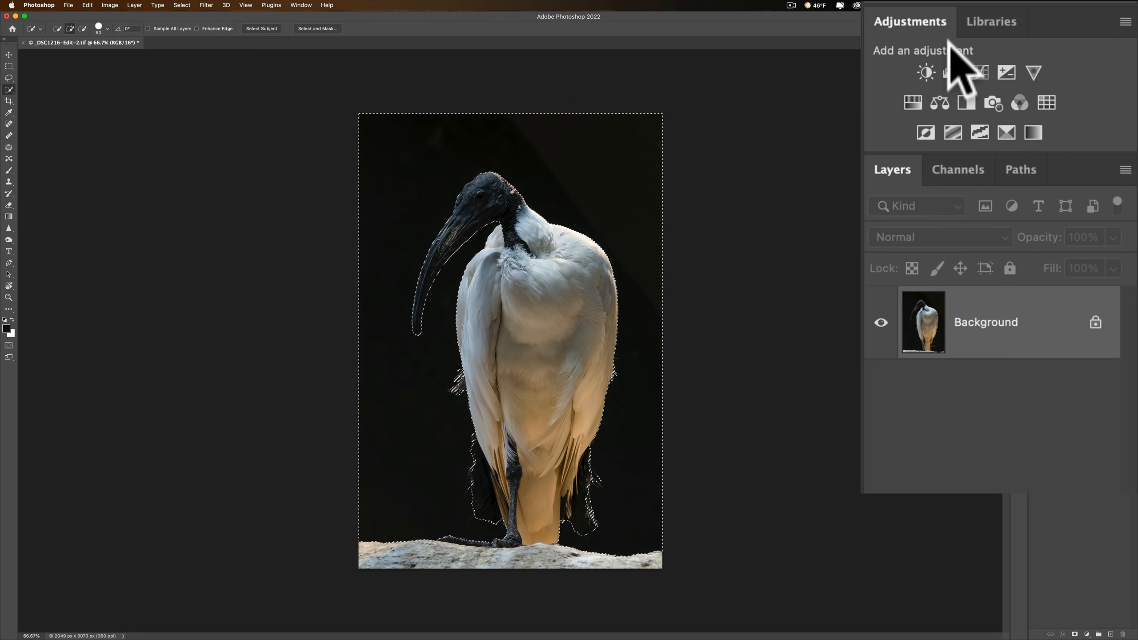
Add a Levels adjustment layer masked by the background selection, and check its layer mask on its own before returning to the image
click(953, 70)
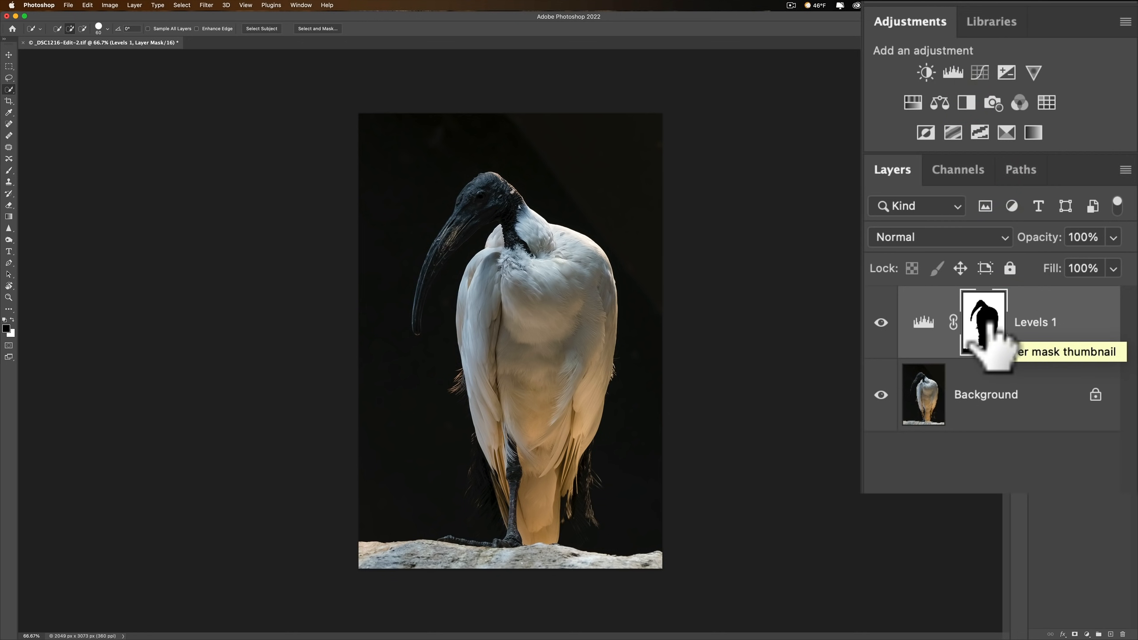
key(alt)
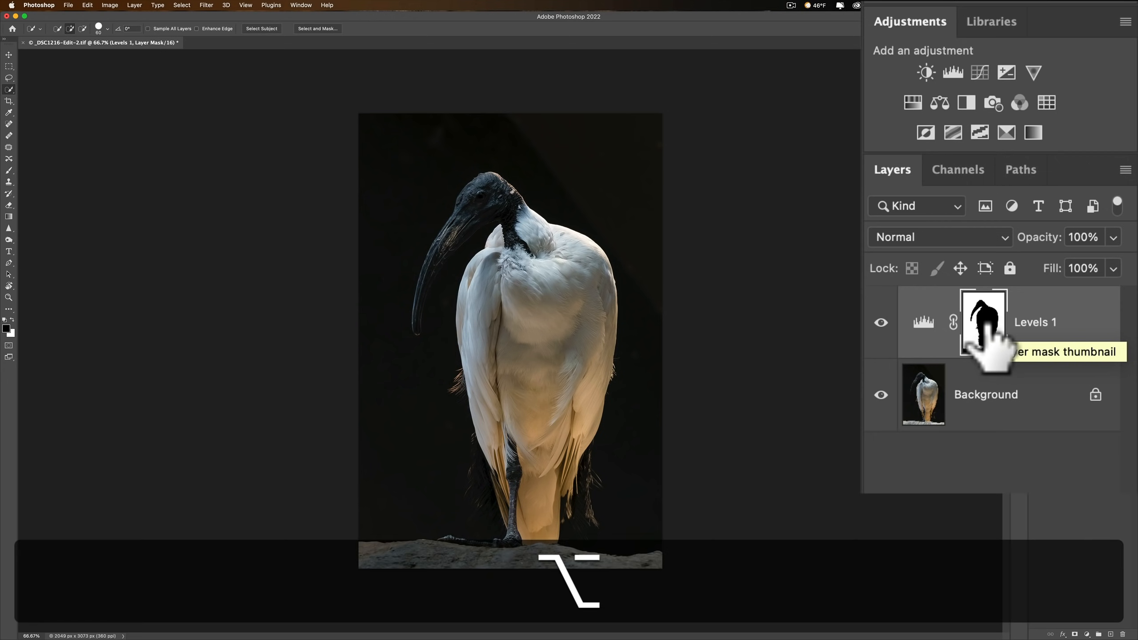
alt+click(987, 327)
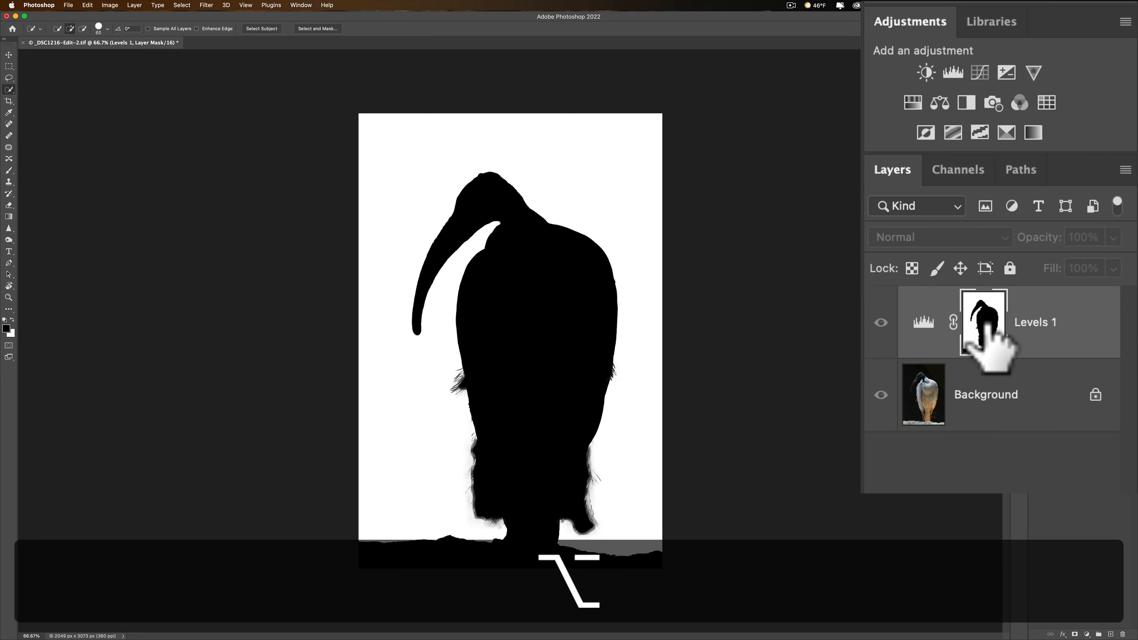
alt+click(987, 327)
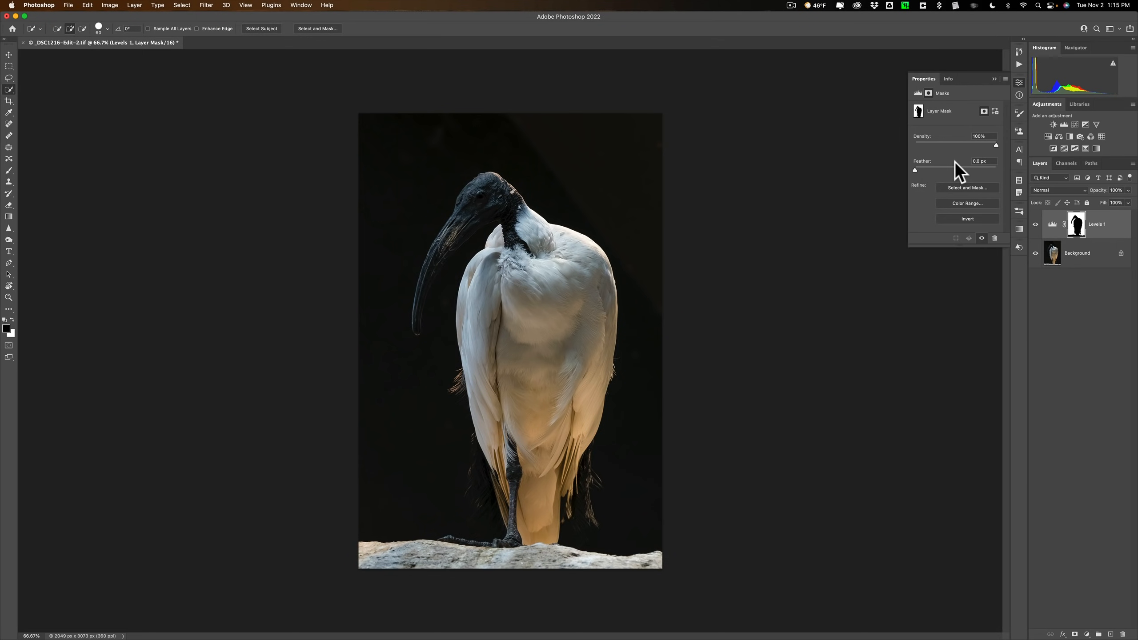
Compare darkening and lightening the background in the Levels adjustment, and keep the input black point raised to make it solid black
click(1053, 224)
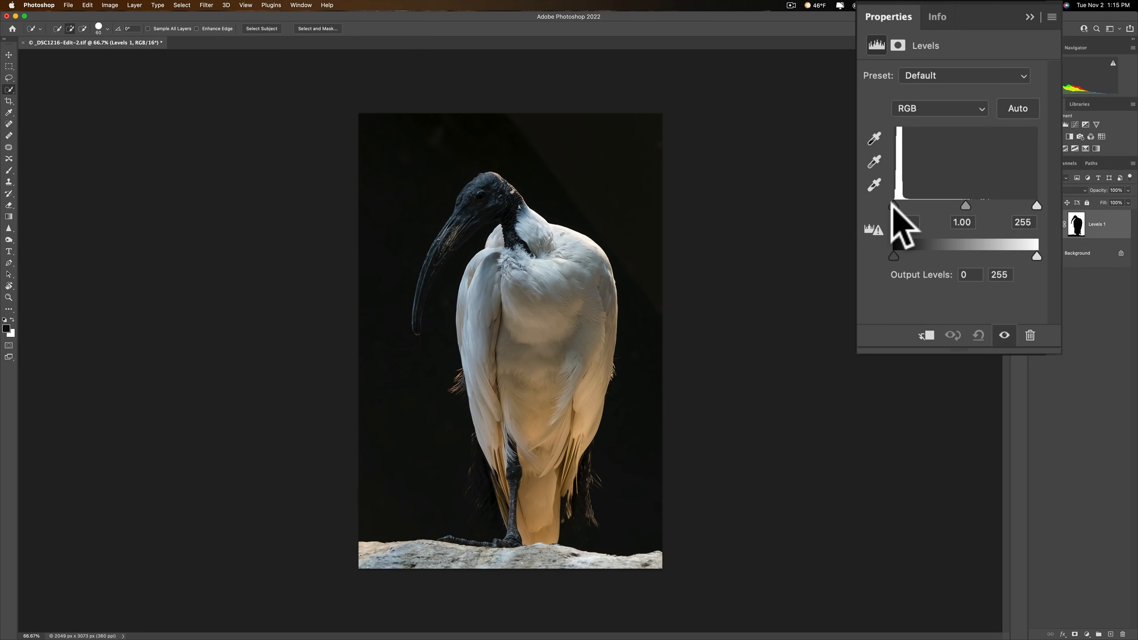
drag(894, 205, 897, 205)
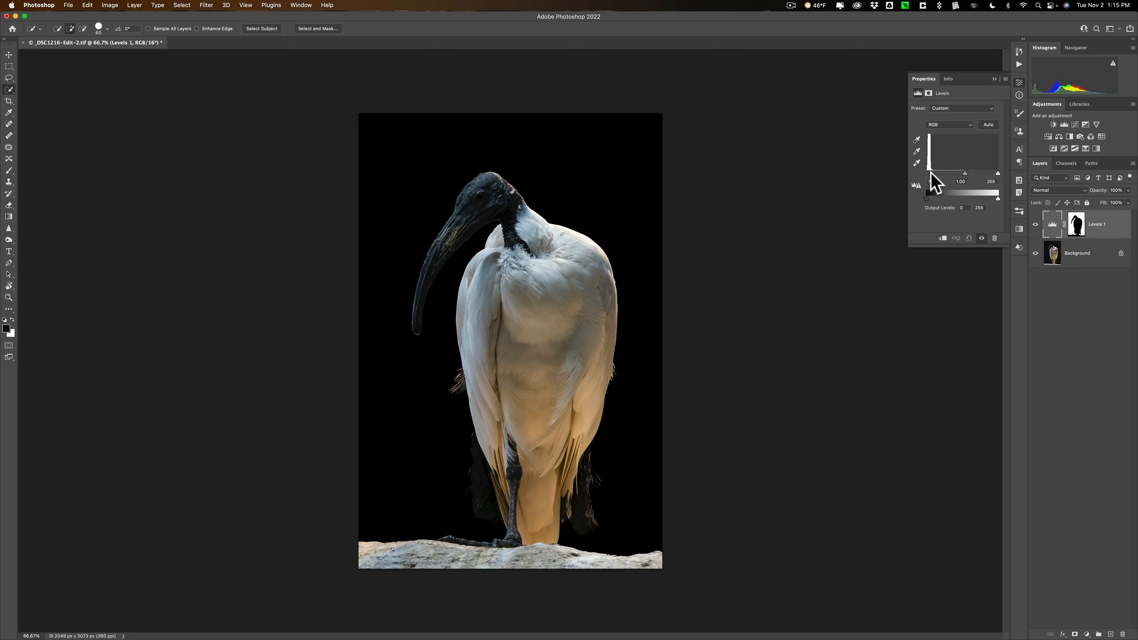
drag(930, 172, 923, 174)
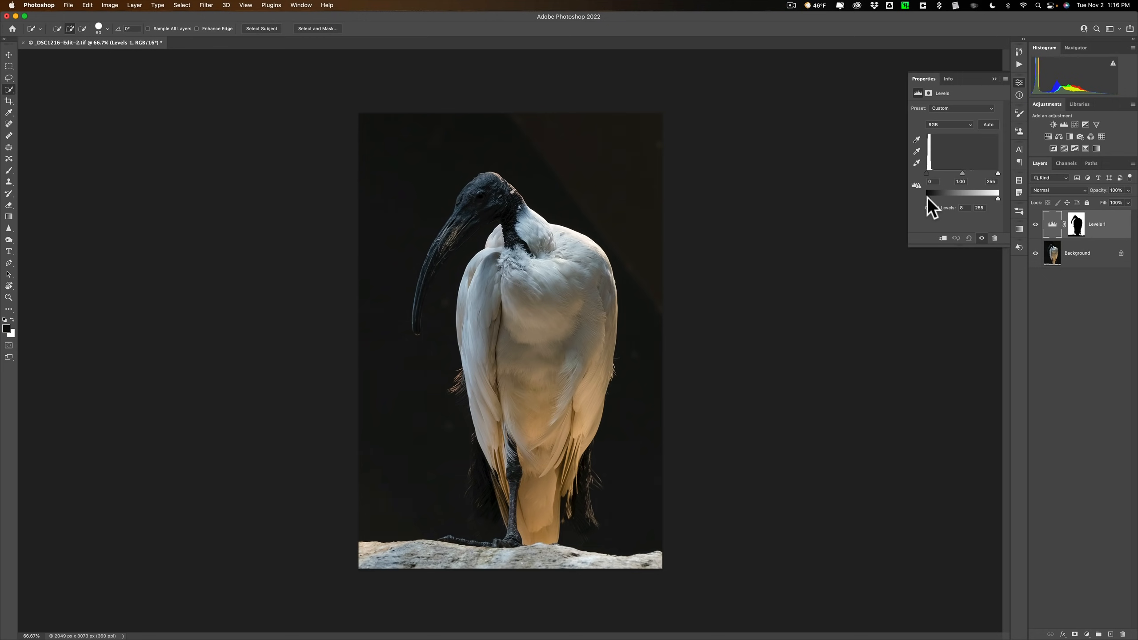
drag(926, 172, 932, 172)
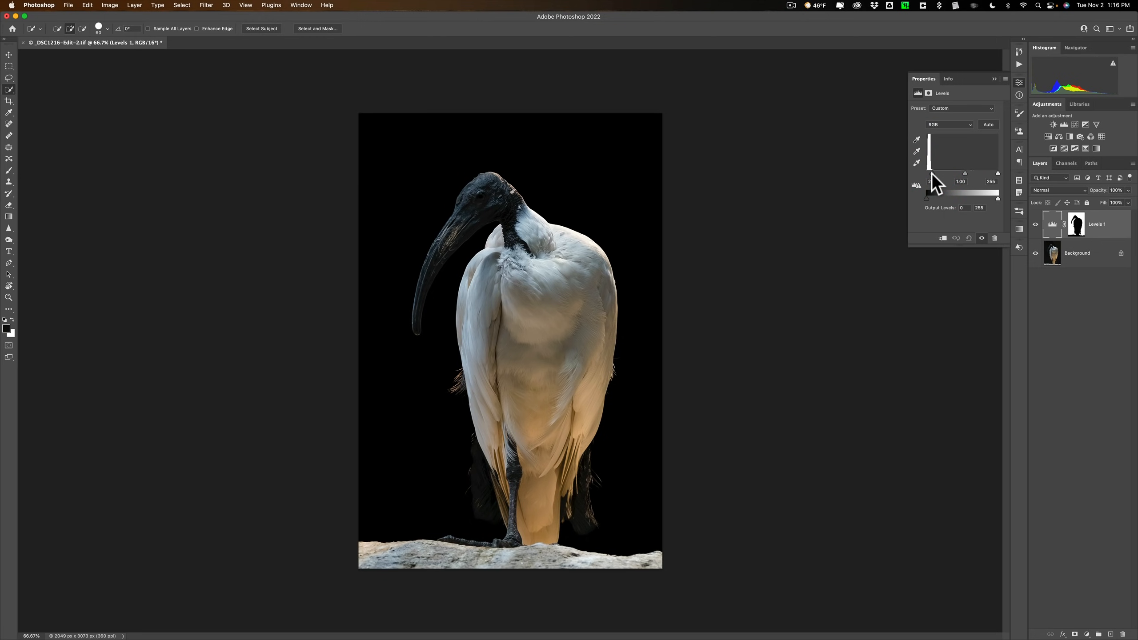
click(994, 79)
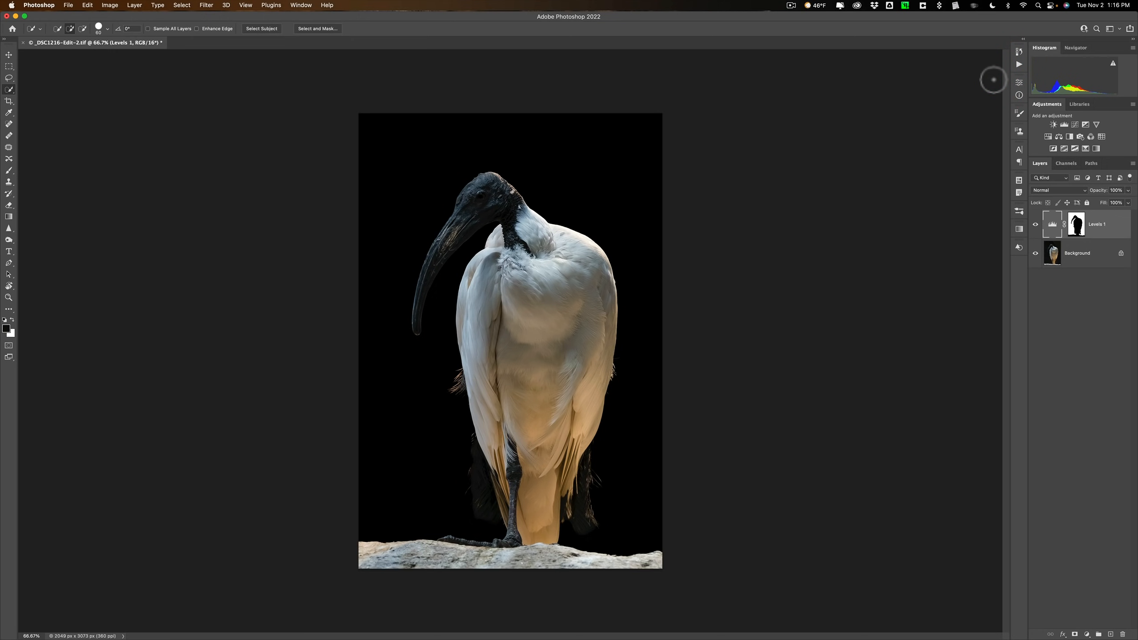